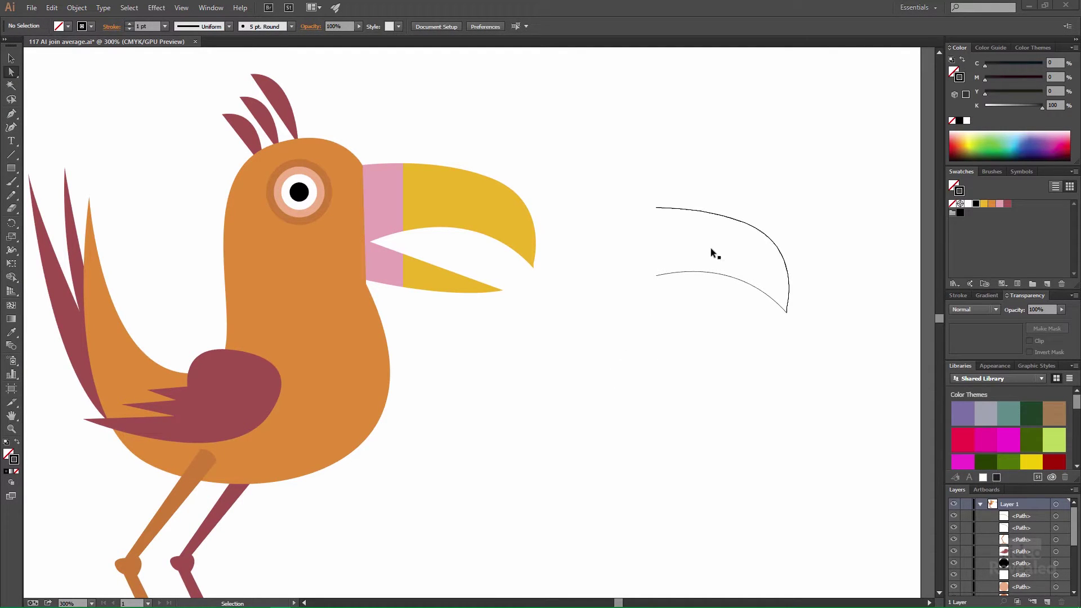
Zoom in on the two beak curves, select both, and give them an orange fill
{"action": "key", "text": "ctrl"}
{"action": "key", "text": "ctrl"}
{"action": "key", "text": "ctrl+space"}
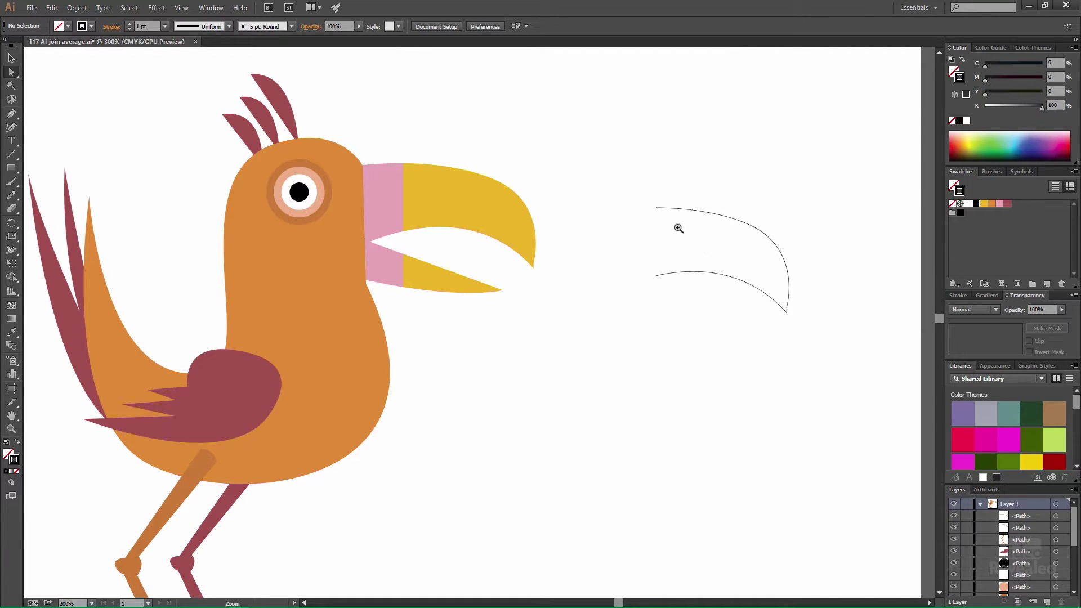
{"action": "left_click_drag", "start_coordinate": [700, 242], "coordinate": [601, 286]}
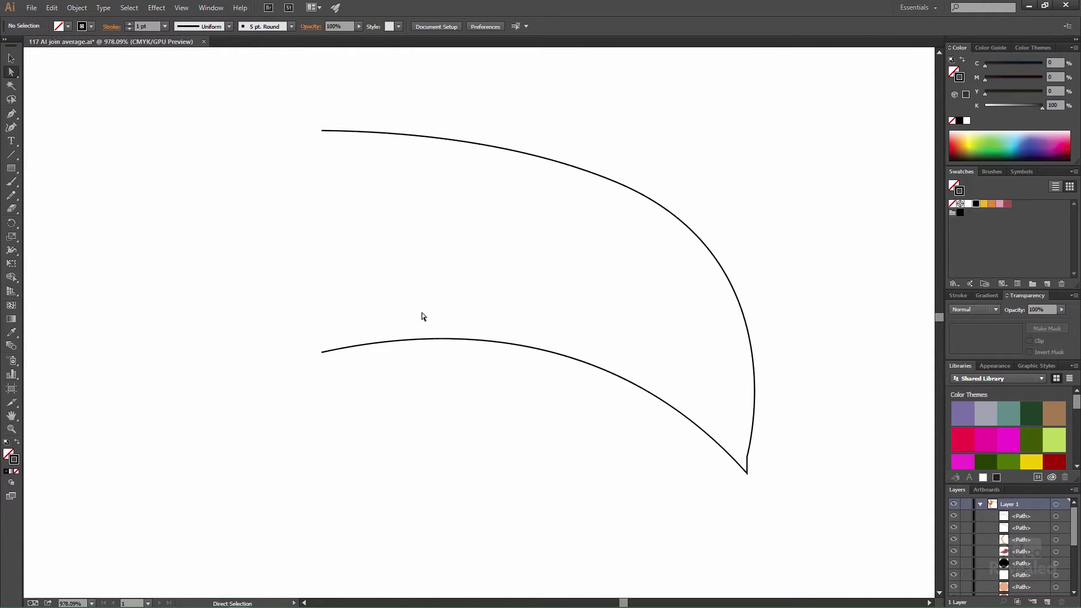
{"action": "left_click_drag", "start_coordinate": [224, 95], "coordinate": [831, 493]}
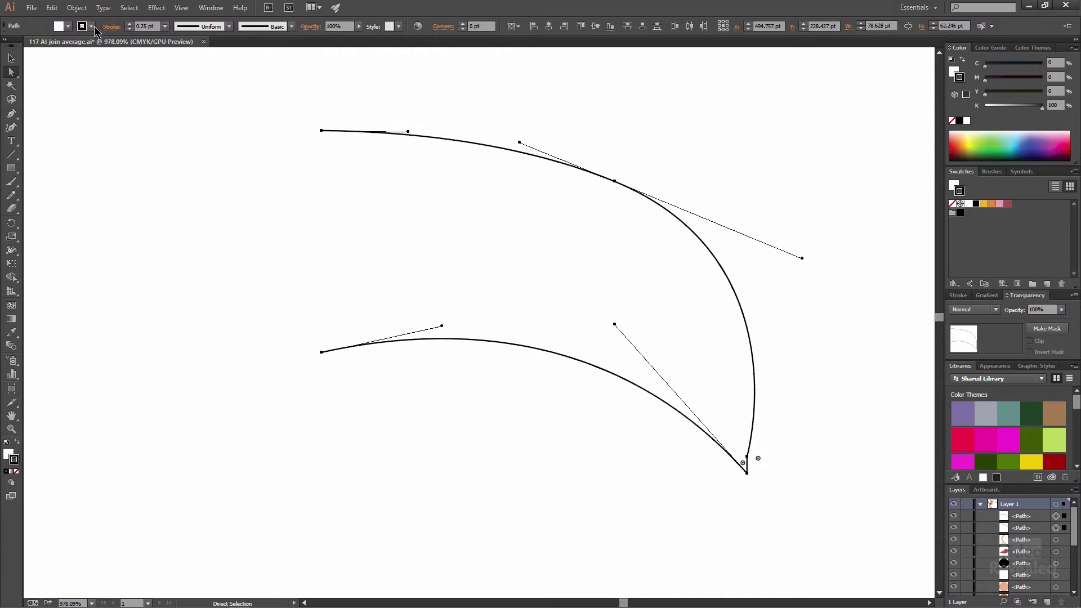
{"action": "left_click", "coordinate": [67, 27]}
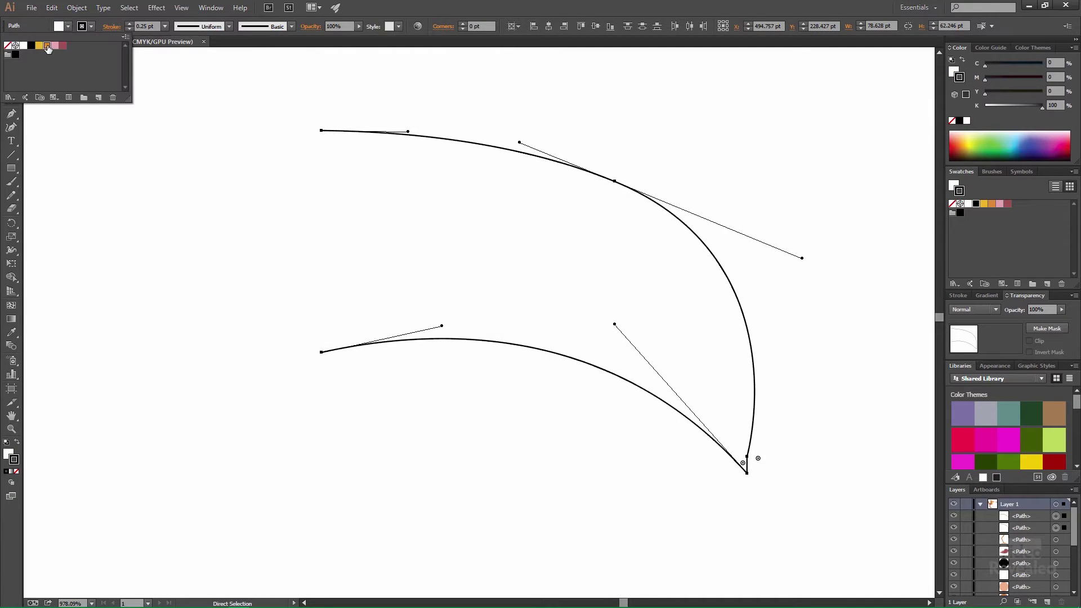
{"action": "left_click", "coordinate": [48, 45]}
{"action": "left_click", "coordinate": [179, 340]}
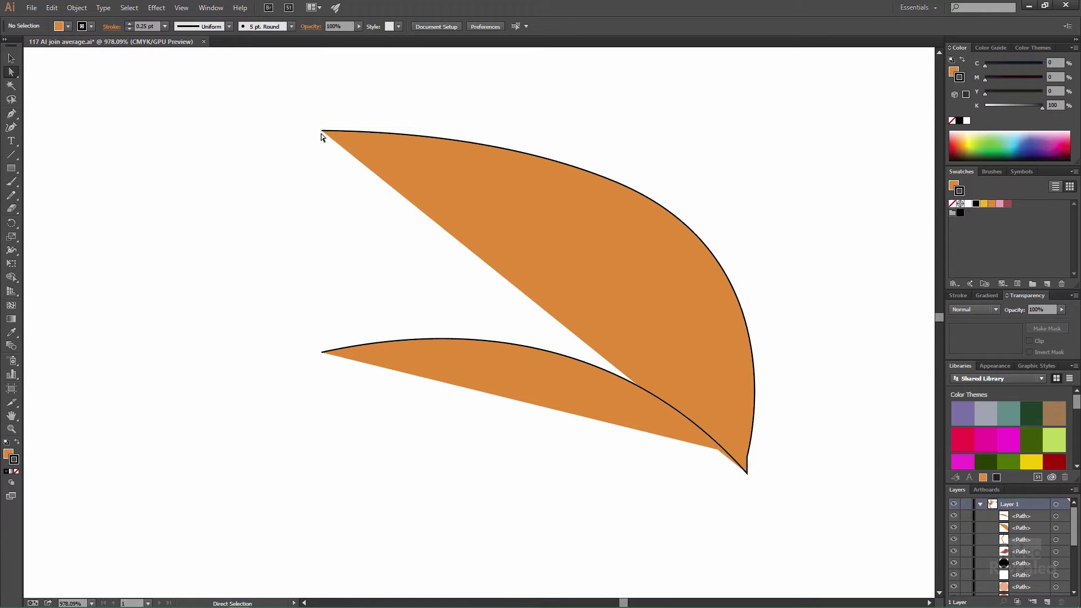
{"action": "left_click", "coordinate": [12, 116]}
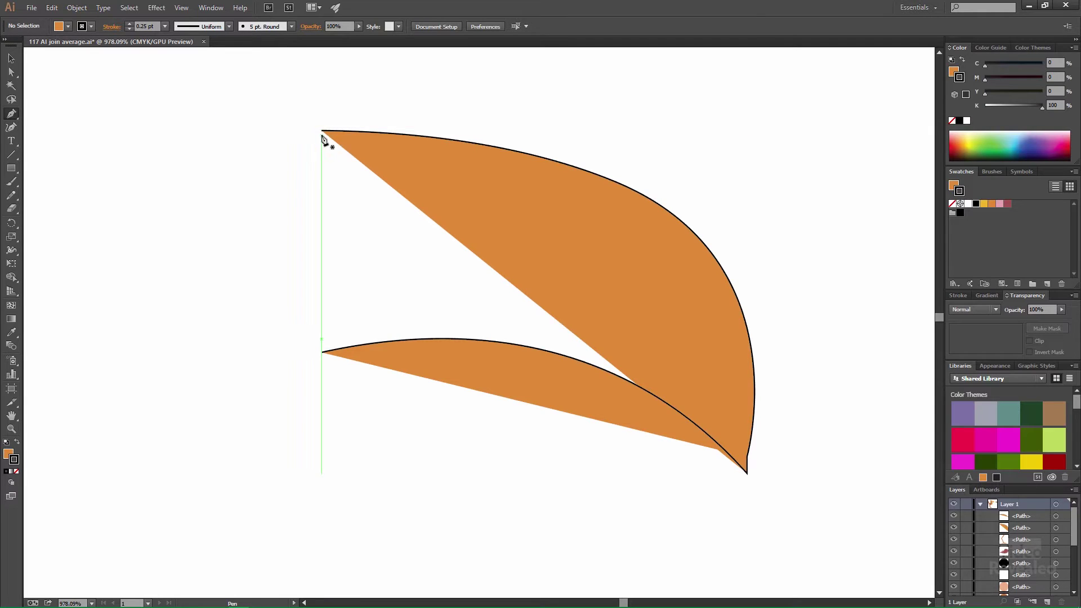
{"action": "left_click", "coordinate": [322, 131]}
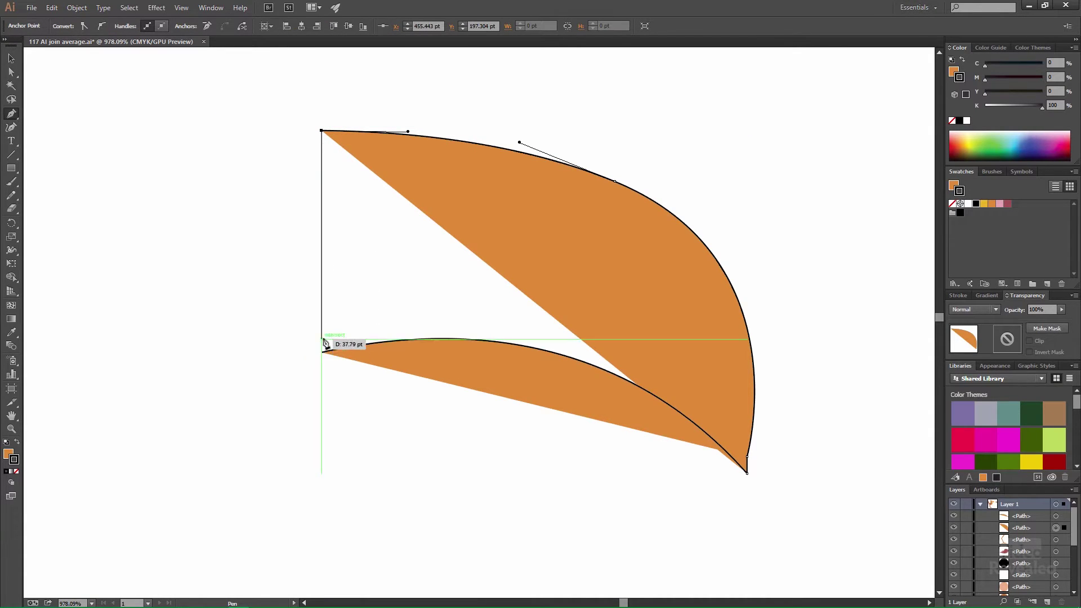
{"action": "key", "text": "Escape"}
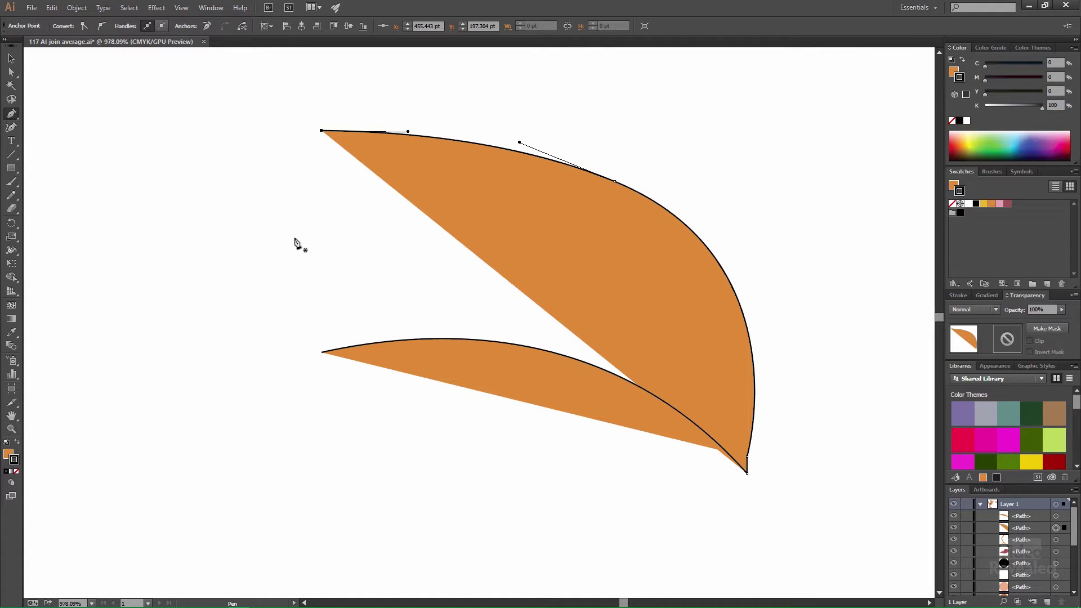
{"action": "key", "text": "a"}
{"action": "left_click", "coordinate": [299, 250]}
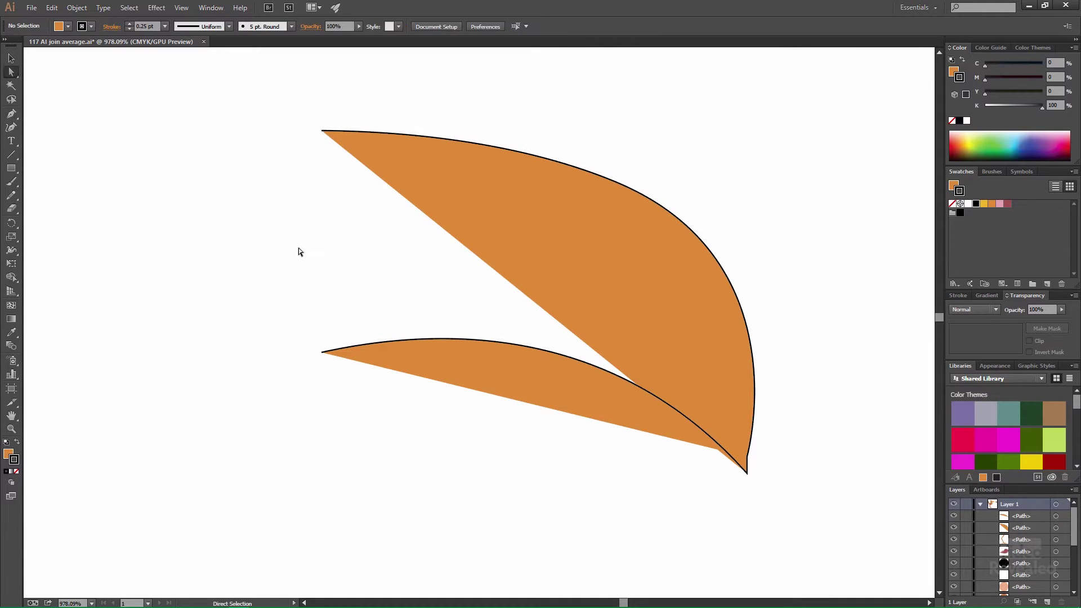
Marquee-select only the two left anchor points of the orange beak curves
{"action": "left_click", "coordinate": [11, 59]}
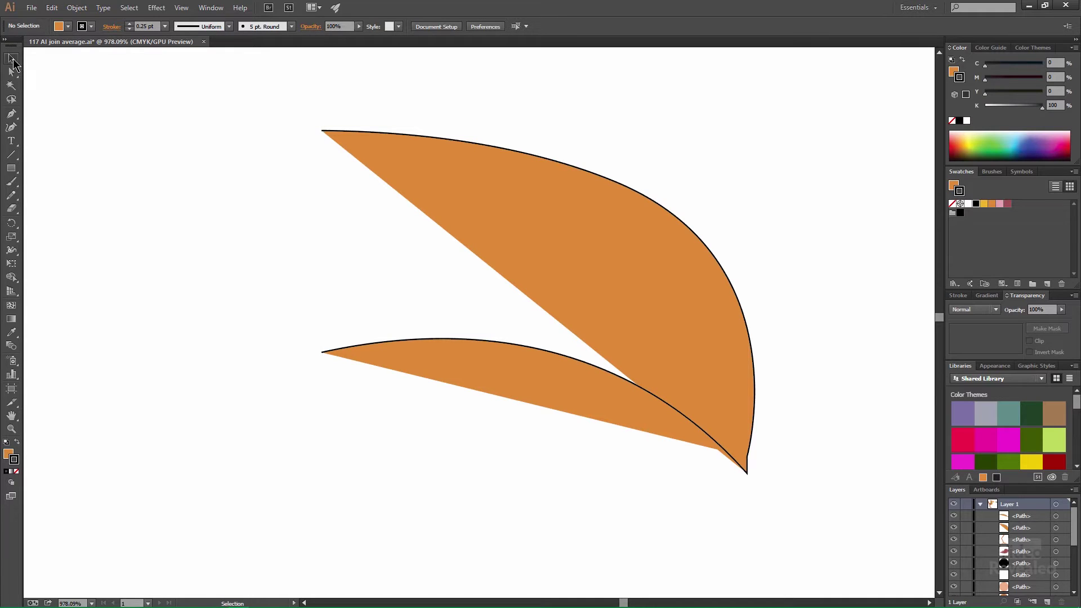
{"action": "left_click_drag", "start_coordinate": [213, 96], "coordinate": [375, 397]}
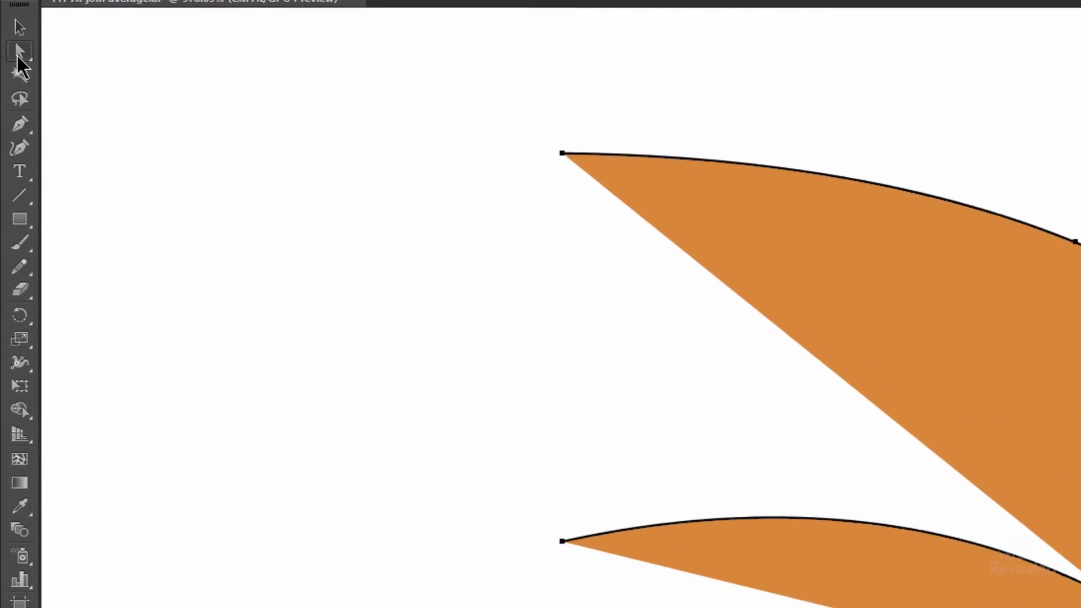
{"action": "left_click_drag", "start_coordinate": [11, 77], "coordinate": [59, 77]}
{"action": "left_click_drag", "start_coordinate": [123, 54], "coordinate": [162, 53]}
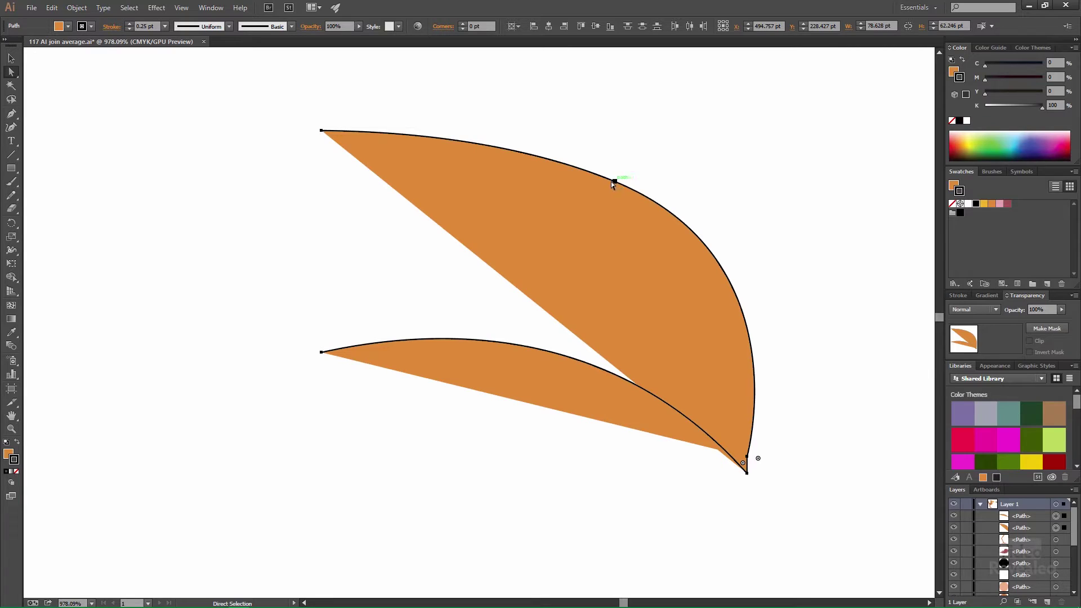
{"action": "left_click_drag", "start_coordinate": [248, 113], "coordinate": [364, 410]}
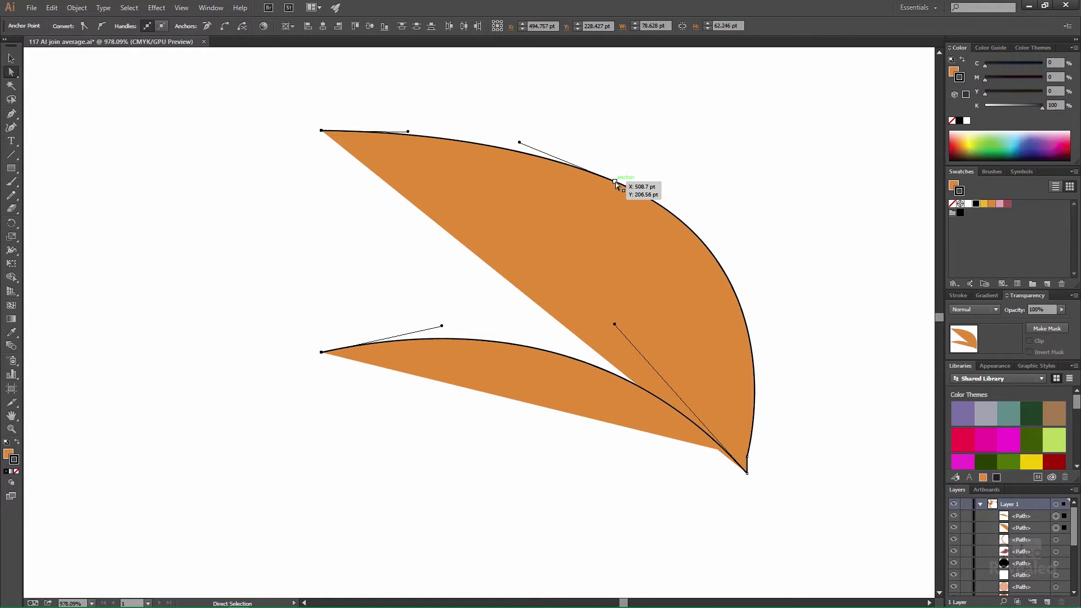
{"action": "left_click", "coordinate": [979, 504]}
{"action": "double_click", "coordinate": [1034, 505]}
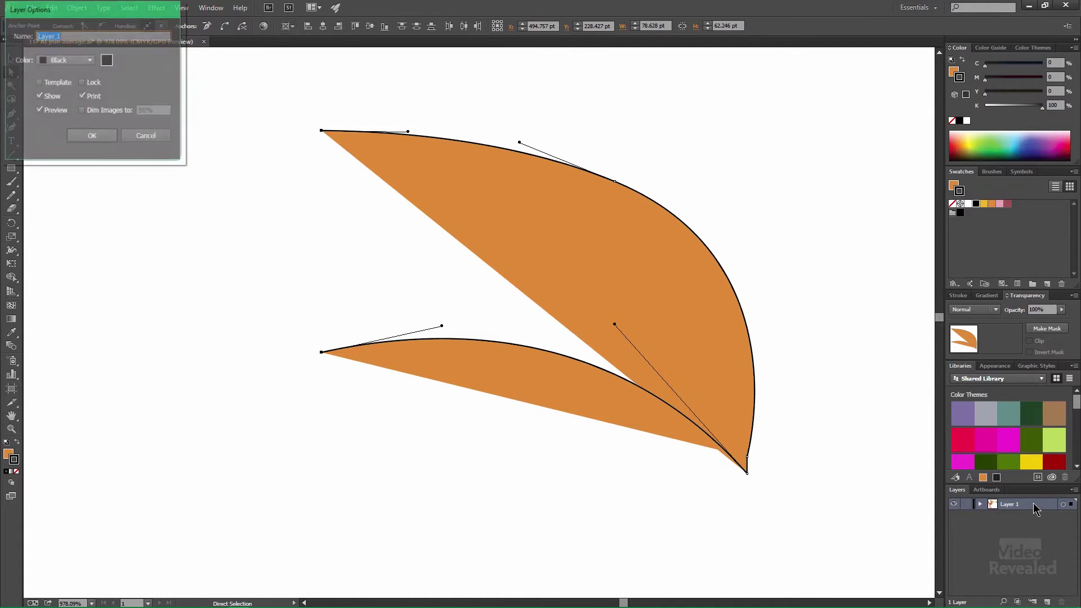
{"action": "left_click", "coordinate": [83, 60]}
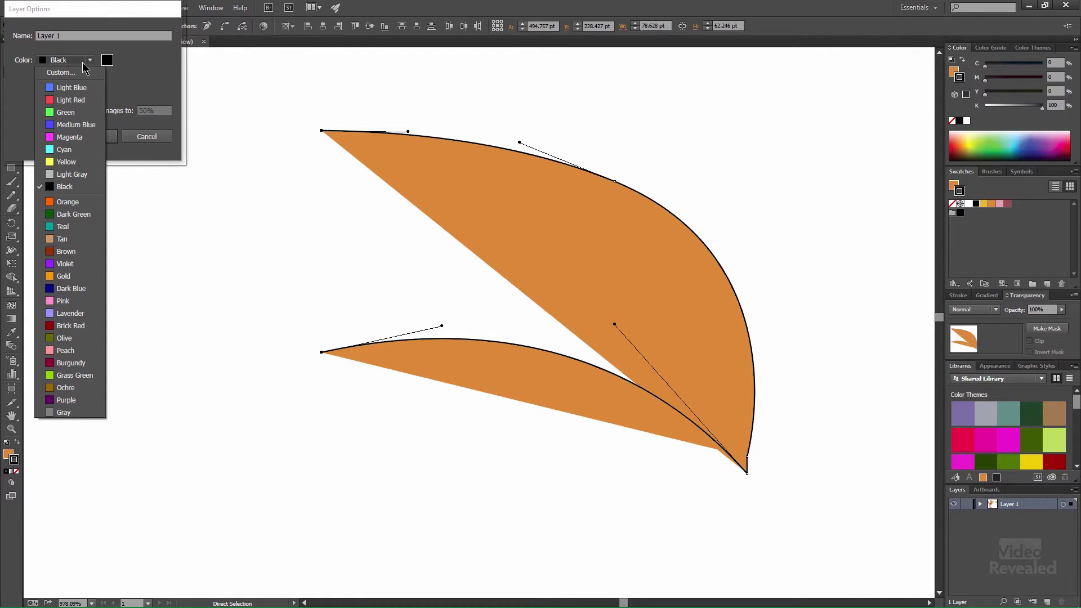
{"action": "left_click", "coordinate": [149, 143]}
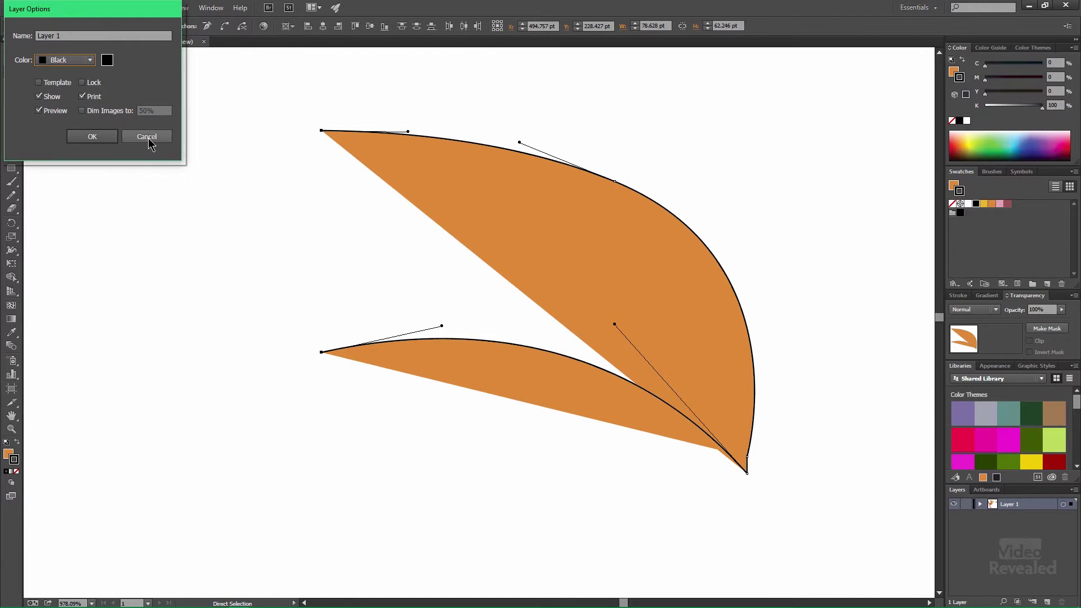
{"action": "left_click", "coordinate": [147, 137]}
{"action": "left_click_drag", "start_coordinate": [258, 93], "coordinate": [350, 398]}
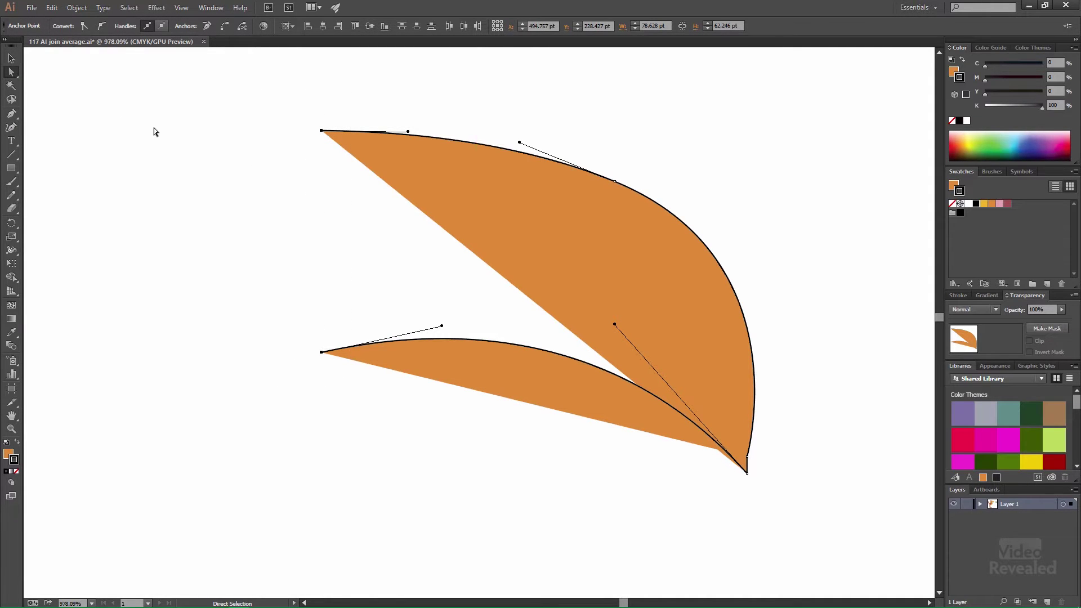
Open Object > Path to join the left endpoints, then magnify the beak tip
{"action": "left_click", "coordinate": [77, 7]}
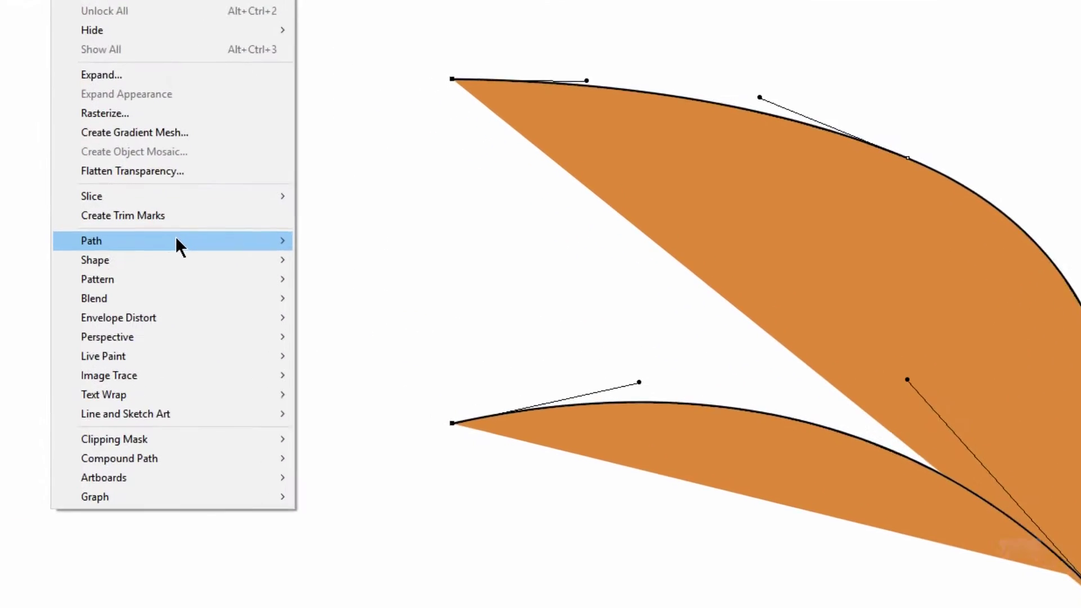
{"action": "mouse_move", "coordinate": [183, 234]}
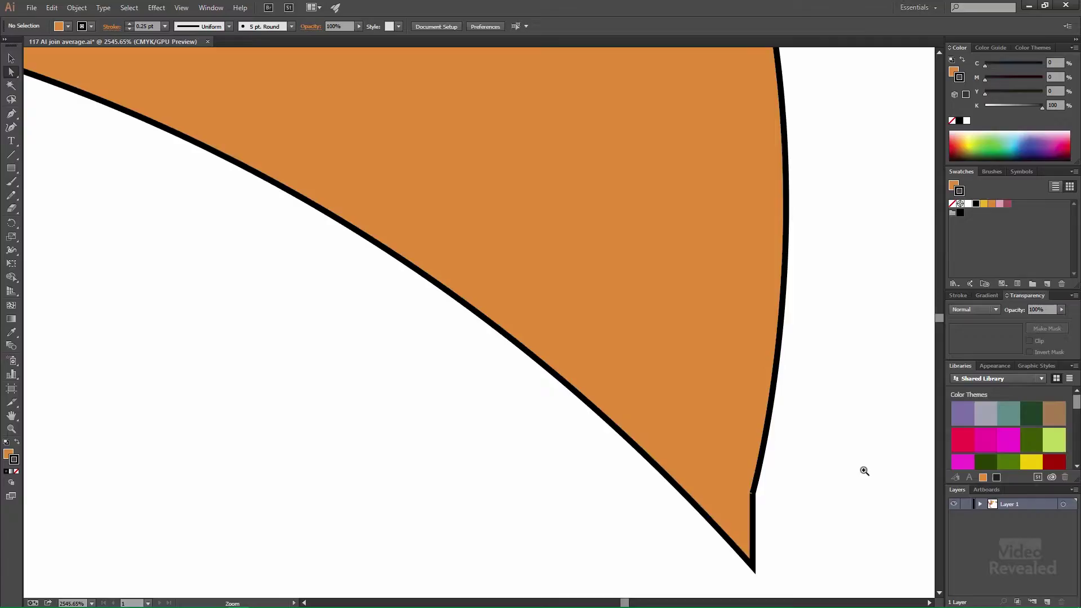
{"action": "left_click_drag", "start_coordinate": [864, 471], "coordinate": [695, 349]}
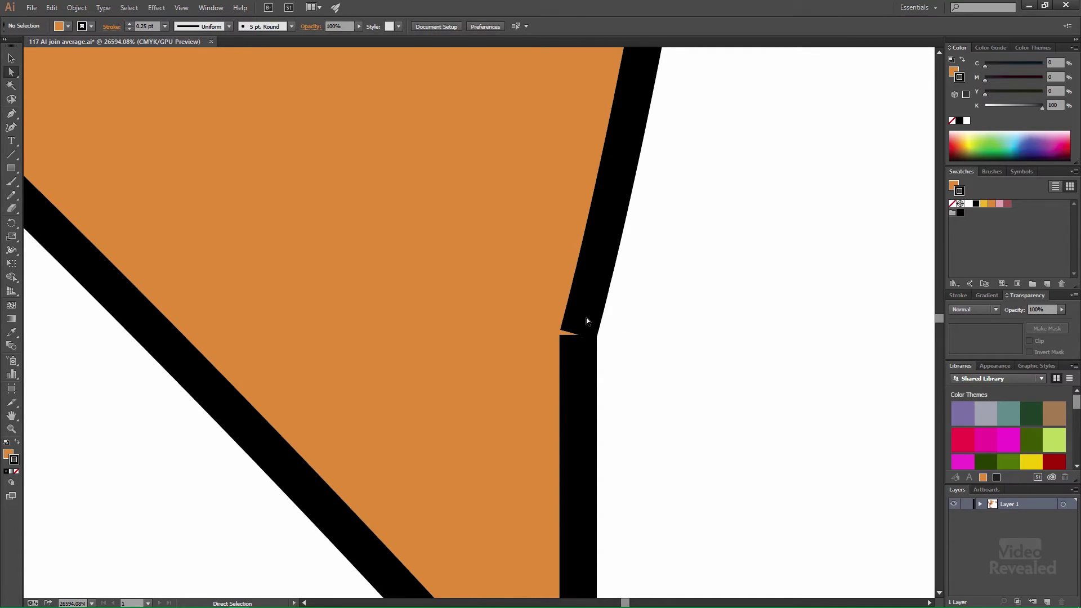
Select the beak path by clicking it at the tip
{"action": "left_click", "coordinate": [540, 349]}
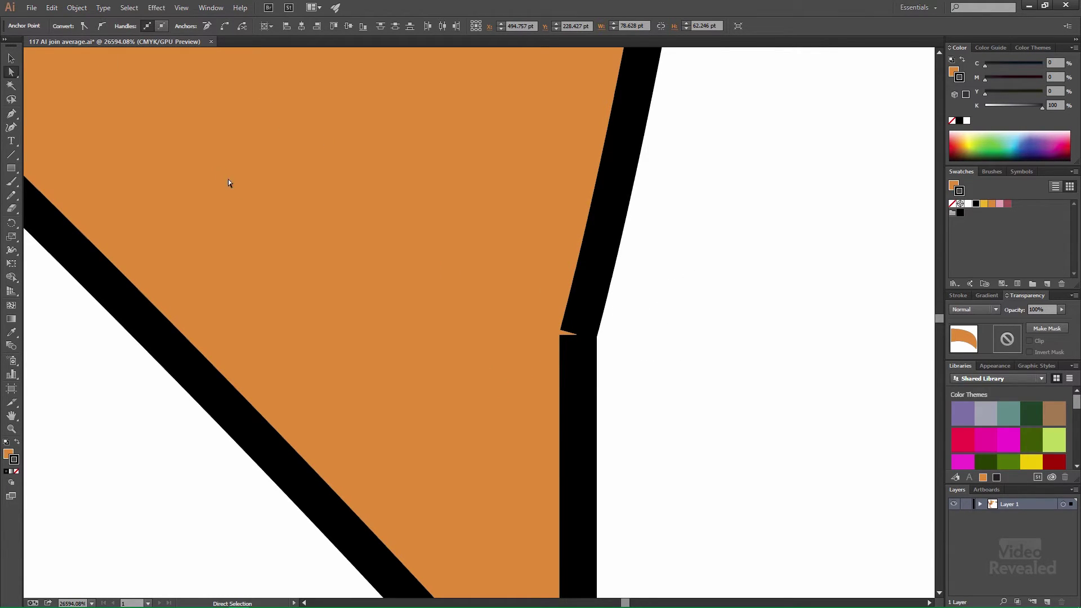
Select all artwork and set its stroke to None
{"action": "key", "text": "v"}
{"action": "key", "text": "ctrl+a"}
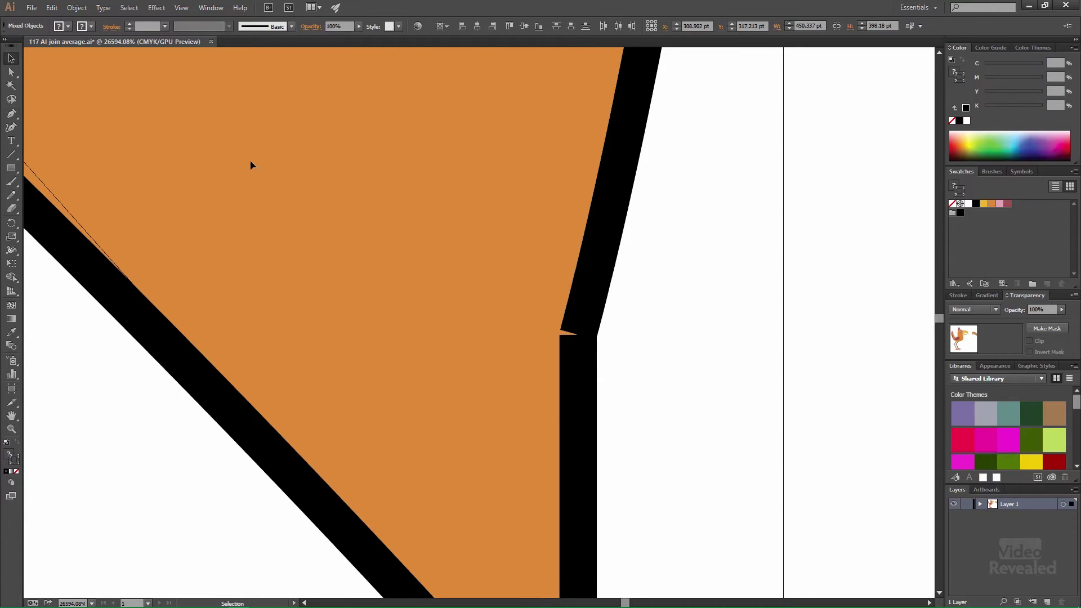
{"action": "left_click", "coordinate": [93, 25]}
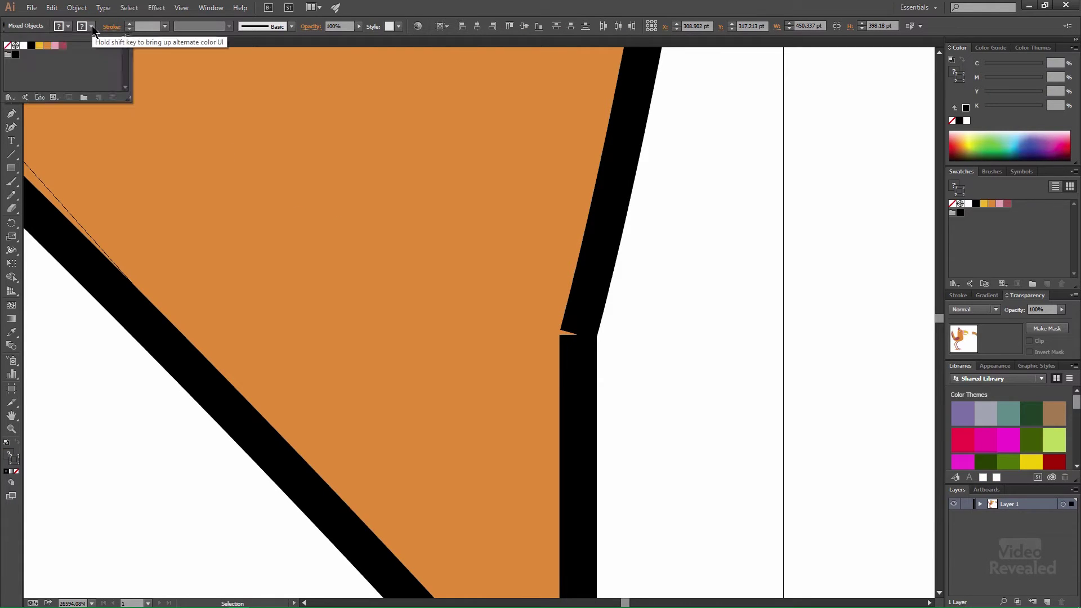
{"action": "left_click", "coordinate": [7, 45]}
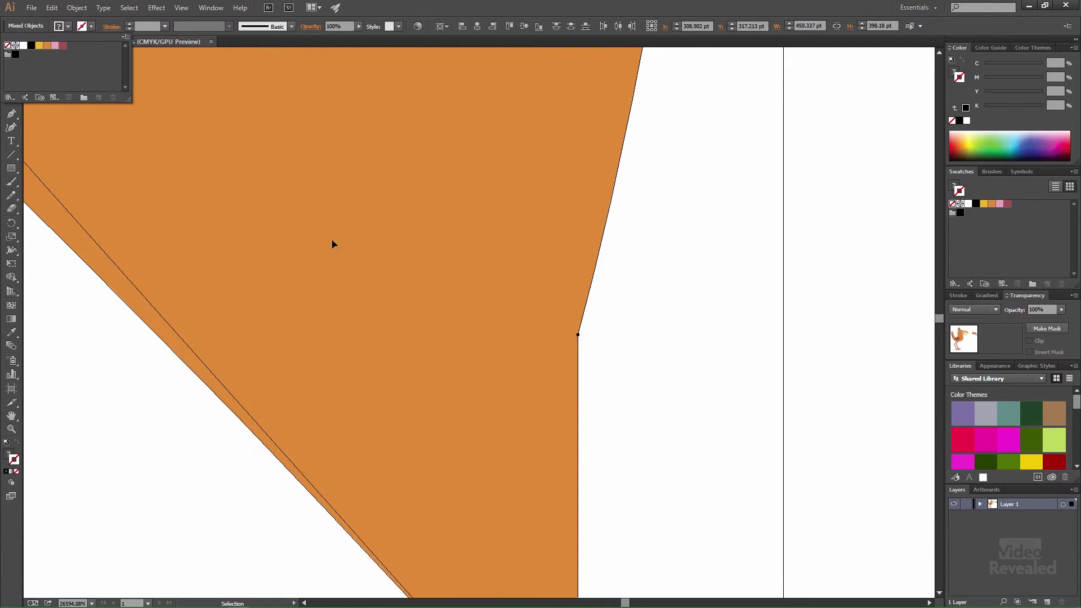
{"action": "left_click", "coordinate": [598, 281]}
{"action": "left_click", "coordinate": [608, 325]}
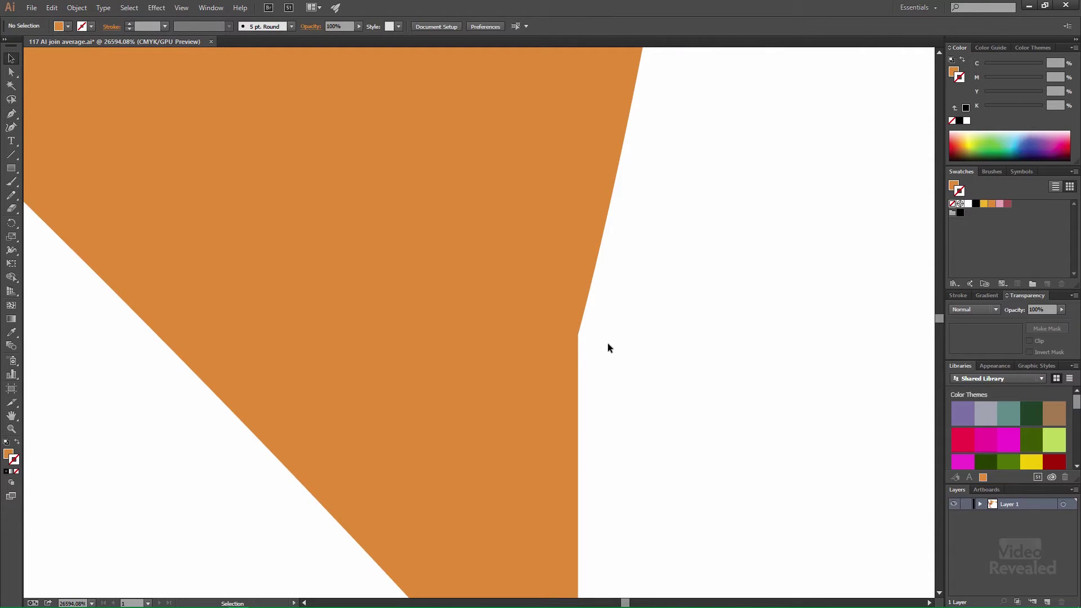
Drag the beak tip's corner anchor out to the right
{"action": "key", "text": "a"}
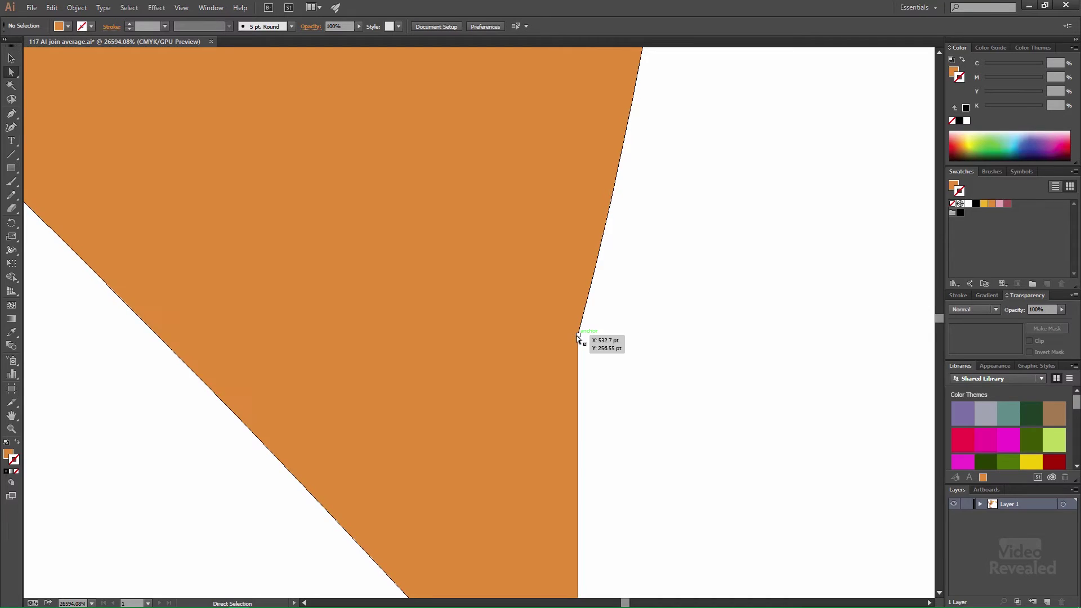
{"action": "left_click_drag", "start_coordinate": [577, 335], "coordinate": [723, 392]}
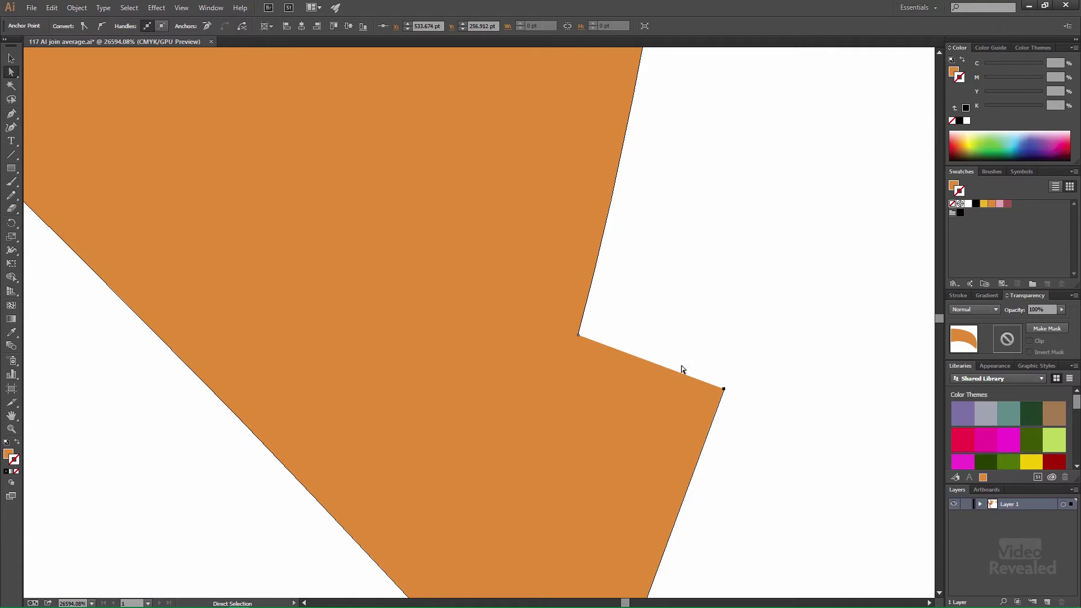
{"action": "left_click", "coordinate": [181, 8]}
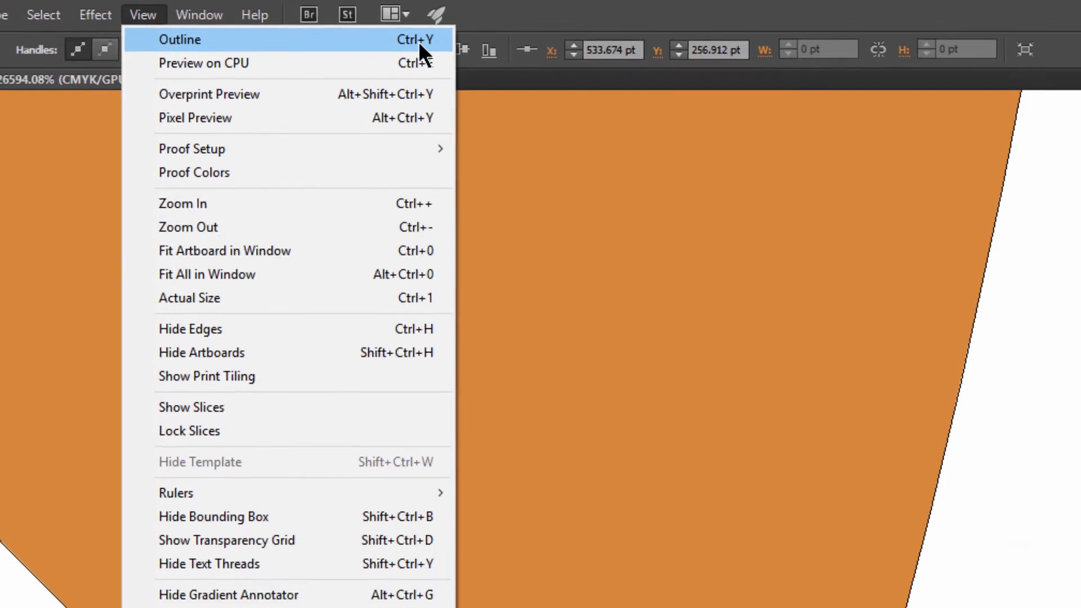
Switch to Outline view and deselect the beak's anchor points
{"action": "left_click", "coordinate": [431, 43]}
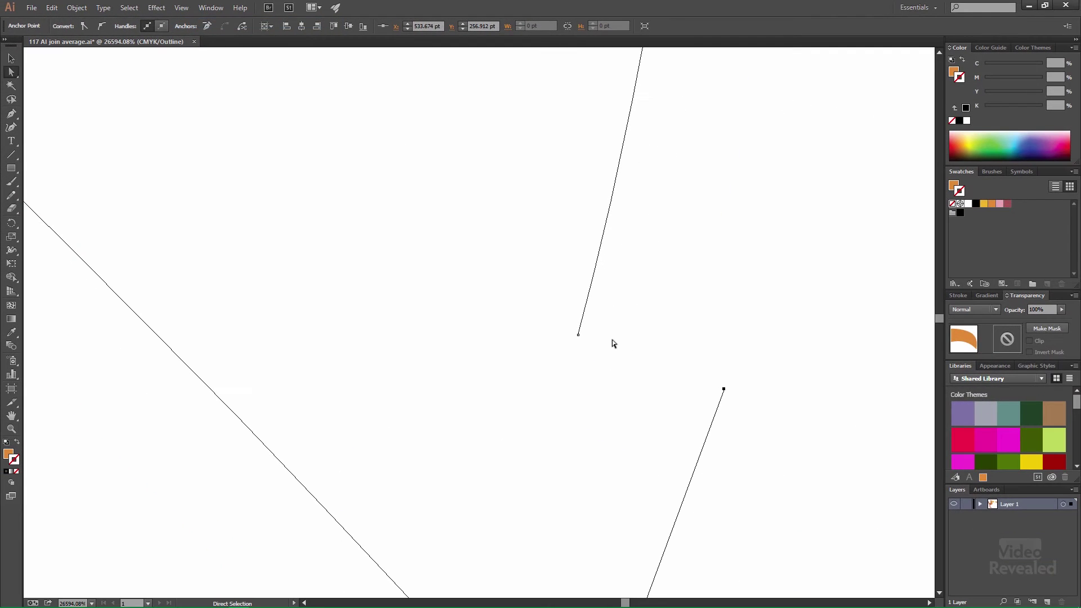
{"action": "left_click", "coordinate": [625, 372]}
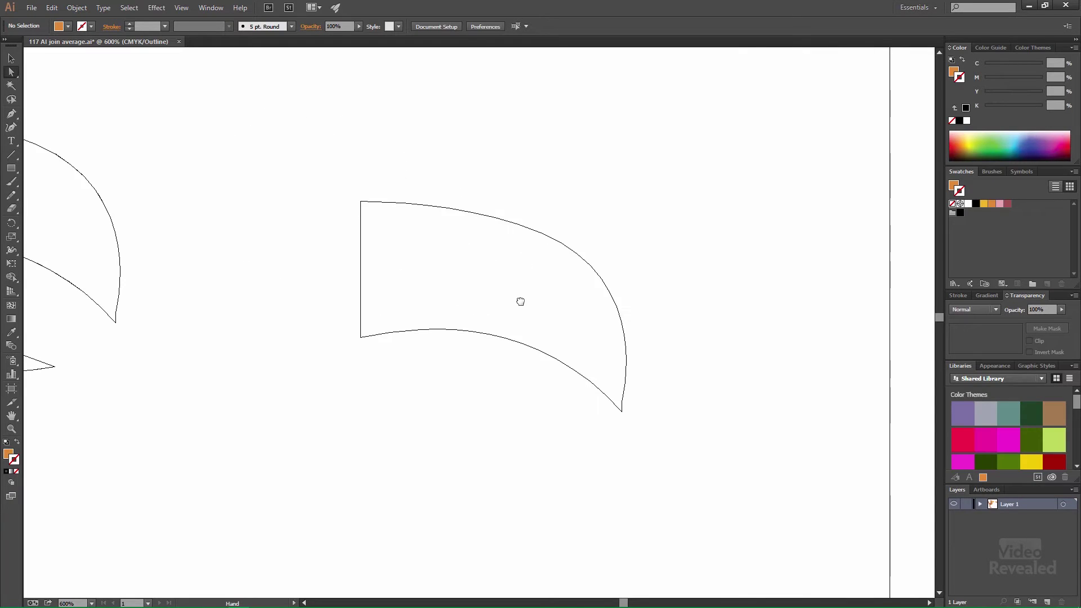
{"action": "left_click", "coordinate": [438, 307]}
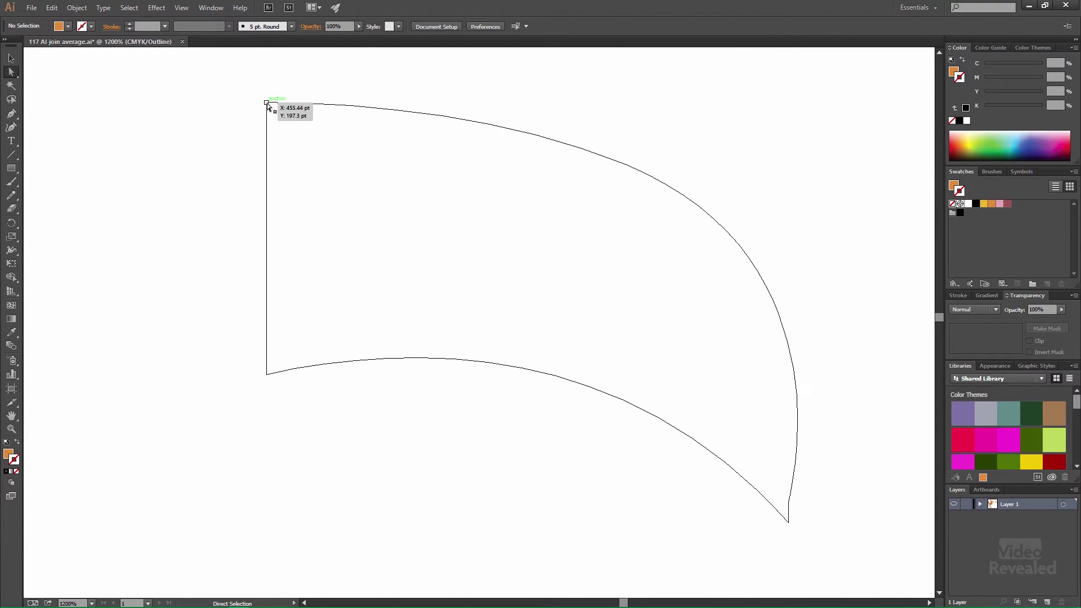
Undo a stray anchor move, return to Preview, and pan to blank canvas left of the beak
{"action": "left_click_drag", "start_coordinate": [267, 103], "coordinate": [190, 122]}
{"action": "key", "text": "ctrl+z"}
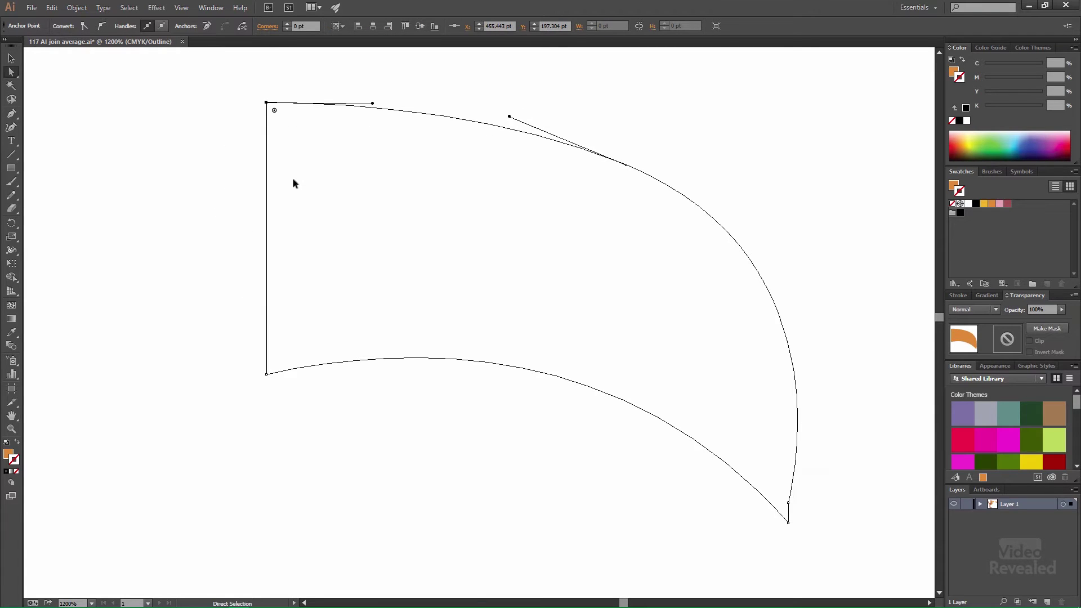
{"action": "key", "text": "ctrl+y"}
{"action": "left_click", "coordinate": [204, 224]}
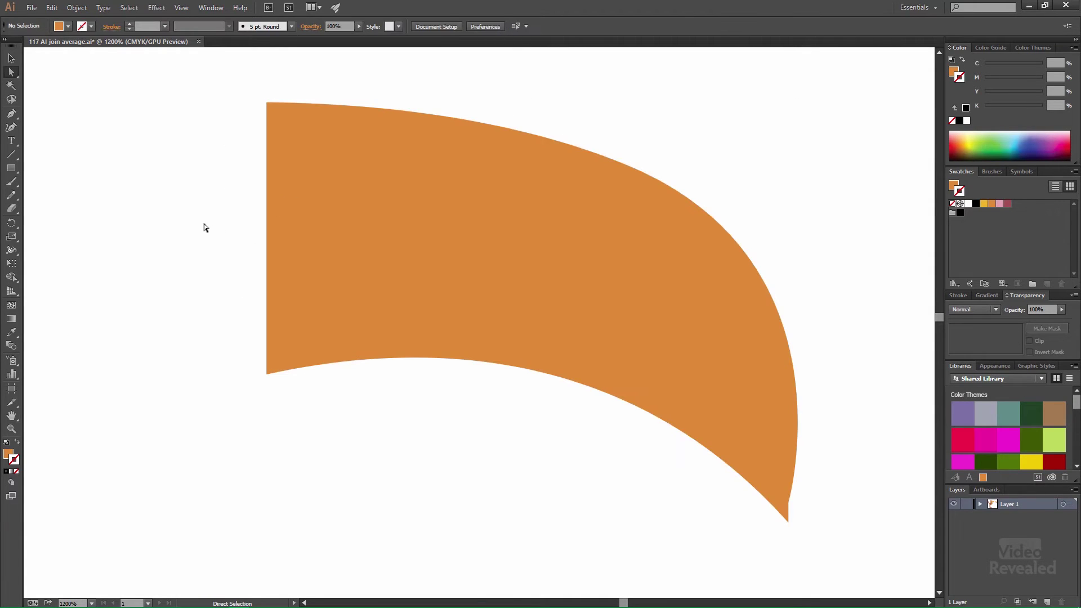
{"action": "key", "text": "ctrl+y"}
{"action": "key", "text": "ctrl+y"}
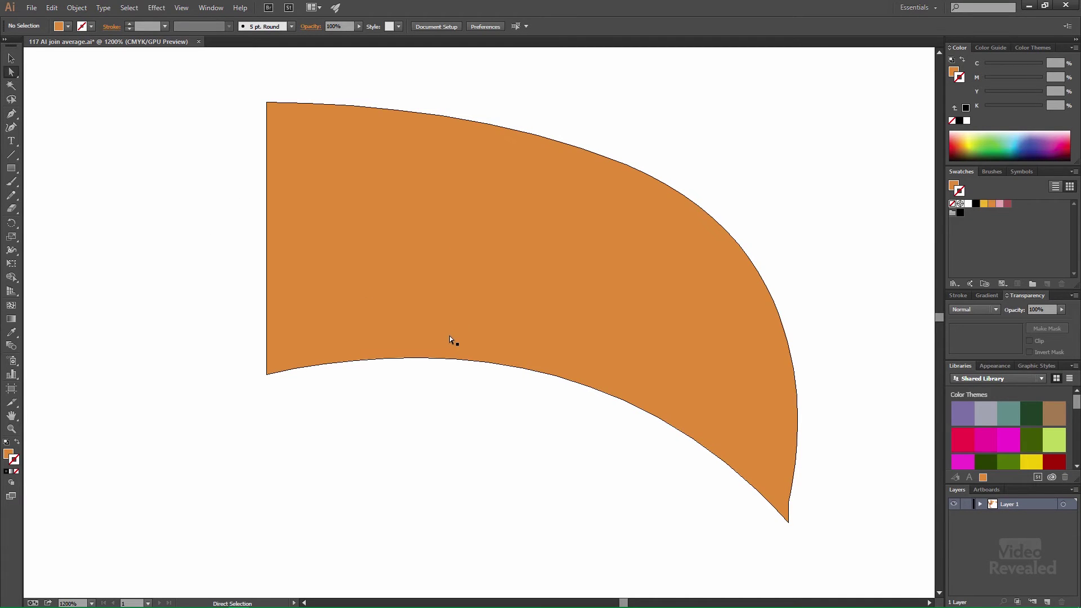
{"action": "left_click_drag", "start_coordinate": [264, 270], "coordinate": [481, 281]}
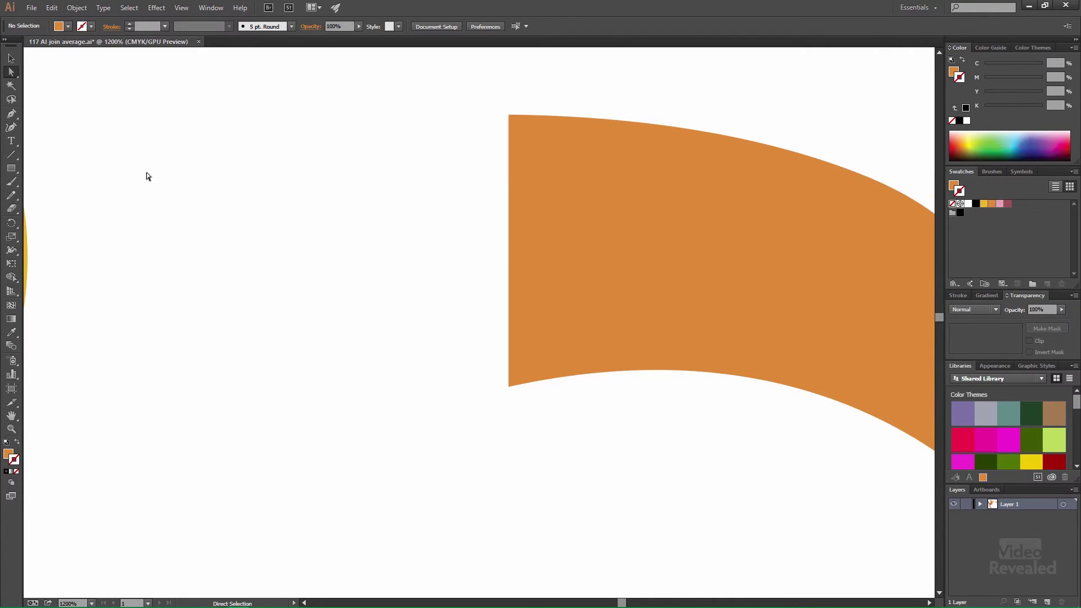
Draw a first six-point wavy open curve with the Curvature tool
{"action": "left_click", "coordinate": [11, 129]}
{"action": "left_click", "coordinate": [143, 104]}
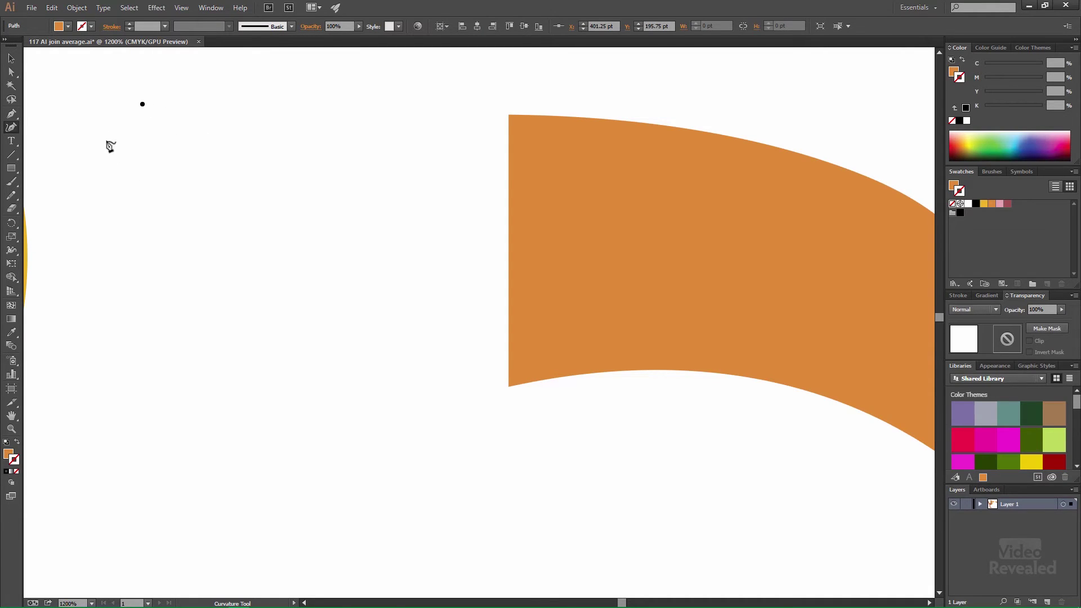
{"action": "left_click", "coordinate": [220, 116]}
{"action": "left_click", "coordinate": [231, 189]}
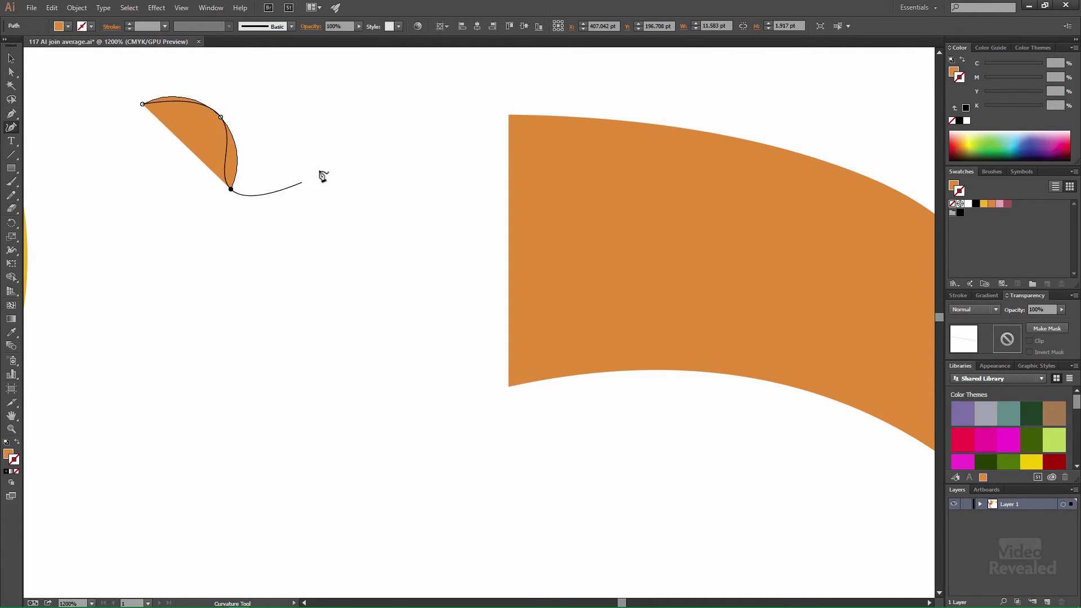
{"action": "left_click", "coordinate": [321, 169]}
{"action": "left_click", "coordinate": [379, 206]}
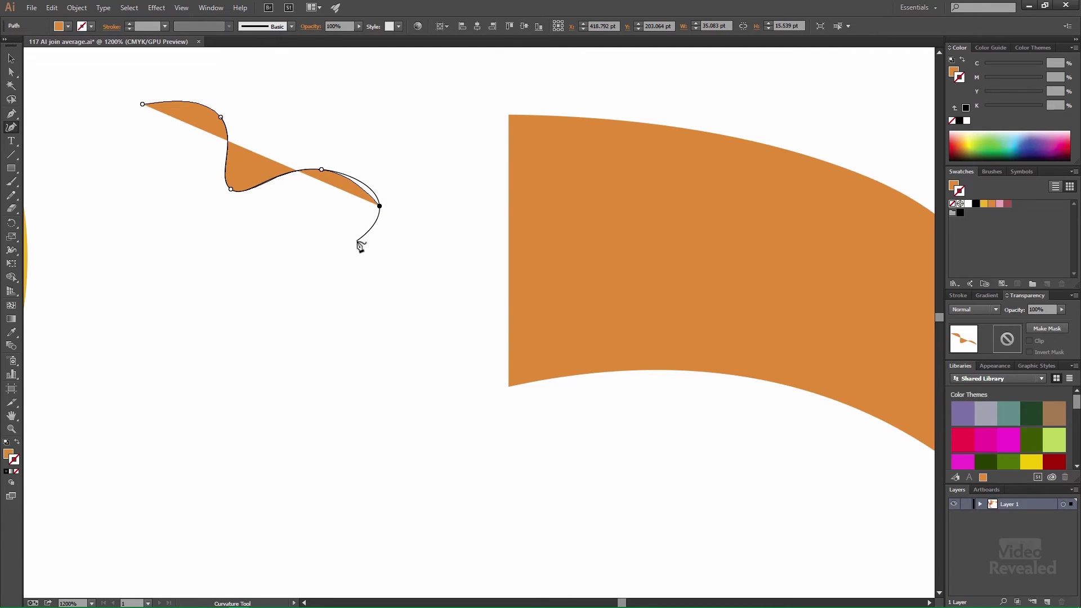
{"action": "left_click", "coordinate": [357, 241]}
{"action": "key", "text": "Escape"}
Draw a second five-point wavy curve below it and select both curves' anchors
{"action": "left_click", "coordinate": [109, 237]}
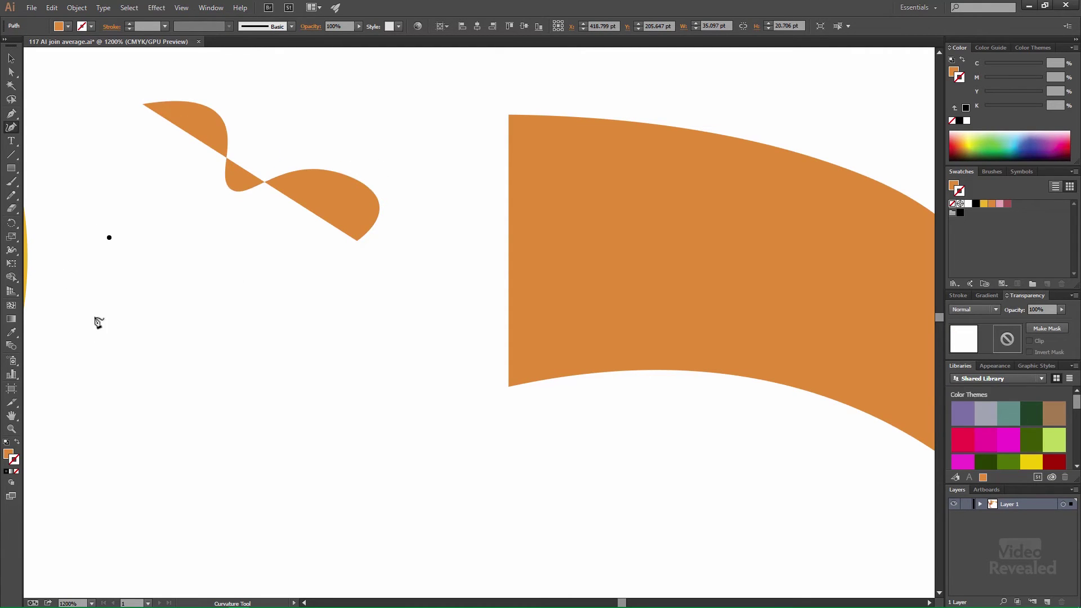
{"action": "left_click", "coordinate": [117, 370]}
{"action": "left_click", "coordinate": [198, 293]}
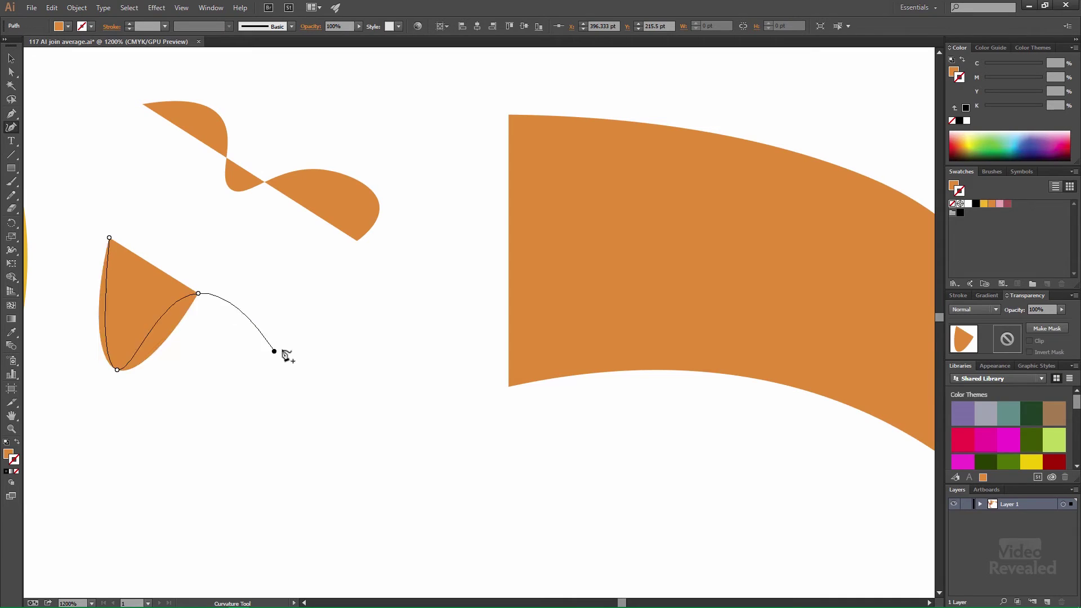
{"action": "left_click", "coordinate": [275, 352]}
{"action": "left_click", "coordinate": [322, 296]}
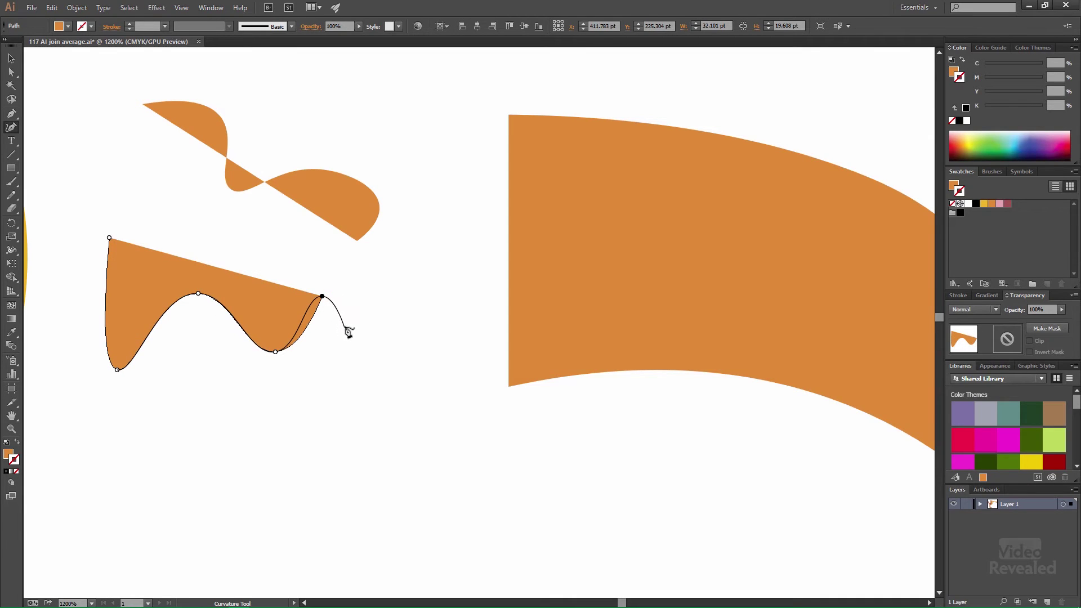
{"action": "key", "text": "a"}
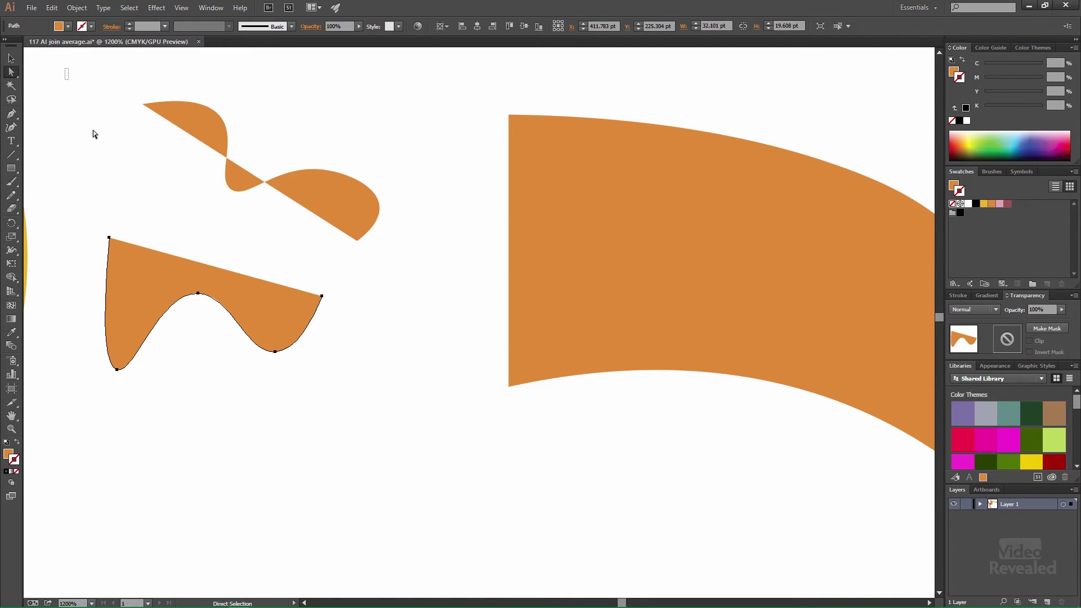
{"action": "mouse_move", "coordinate": [93, 134]}
{"action": "left_mouse_down"}
{"action": "mouse_move", "coordinate": [379, 415]}
{"action": "mouse_move", "coordinate": [408, 404]}
{"action": "left_mouse_up"}
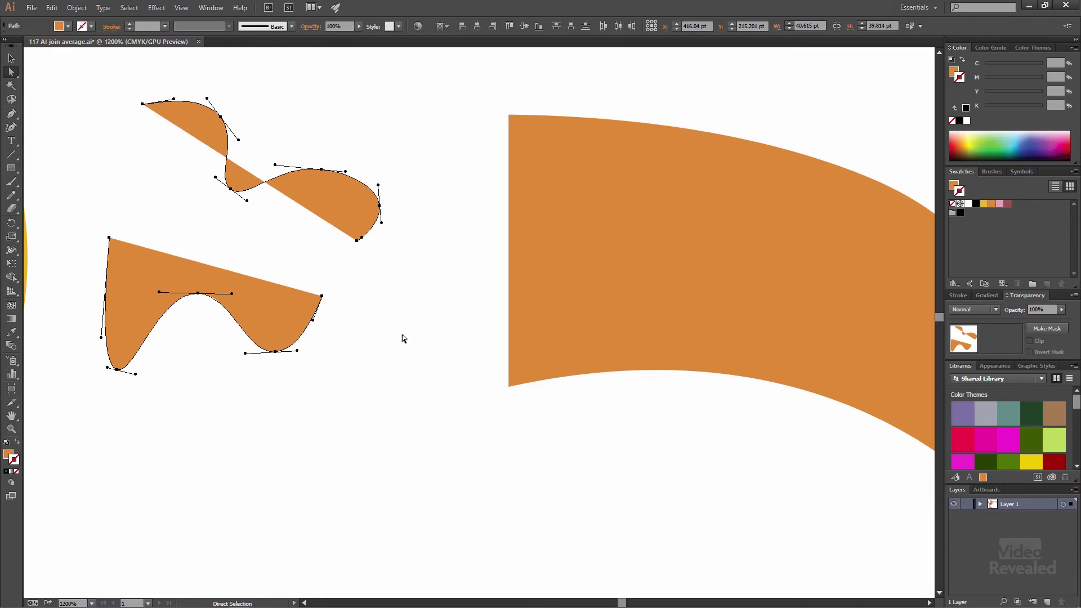
In the Control bar set Fill to None, Stroke to black, and weight to 0.25 pt
{"action": "left_click", "coordinate": [68, 27]}
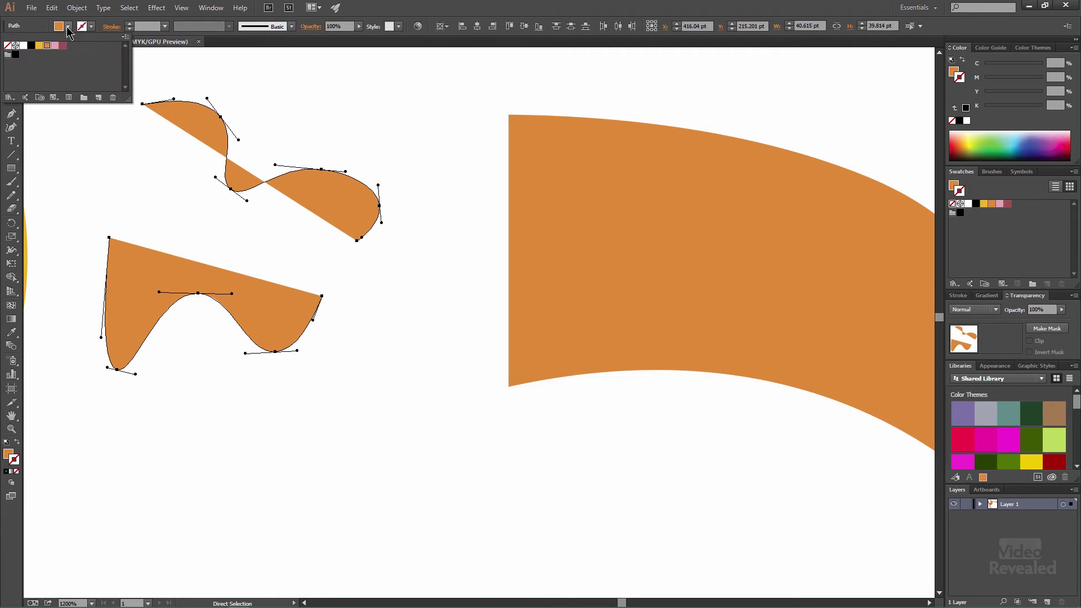
{"action": "left_click", "coordinate": [7, 45]}
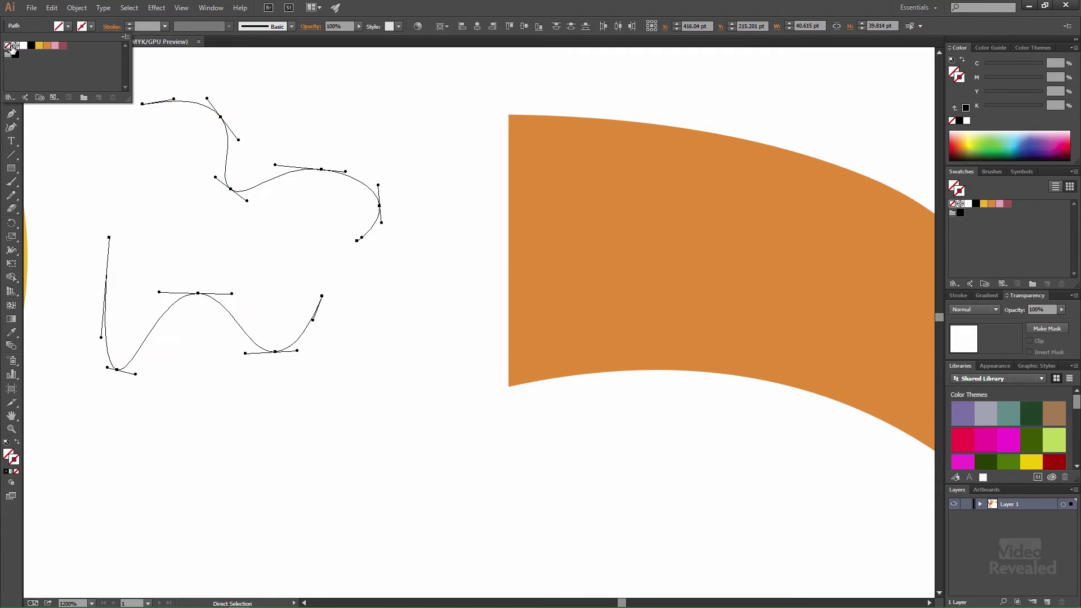
{"action": "left_click", "coordinate": [85, 44]}
{"action": "left_click", "coordinate": [90, 27]}
{"action": "left_click", "coordinate": [31, 46]}
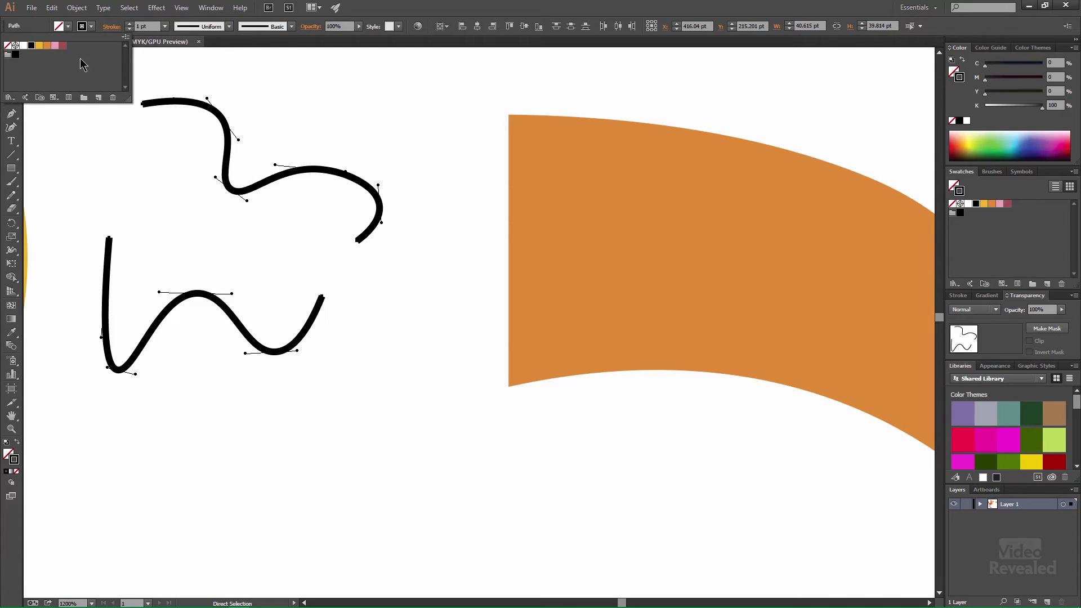
{"action": "left_click", "coordinate": [165, 27]}
{"action": "left_click", "coordinate": [191, 42]}
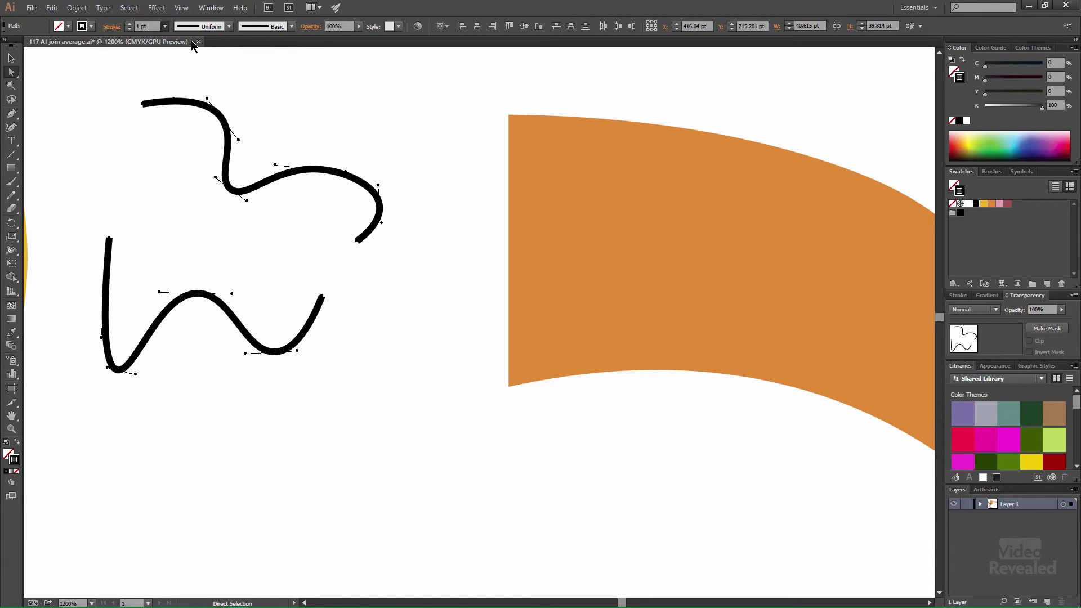
{"action": "left_click", "coordinate": [312, 271]}
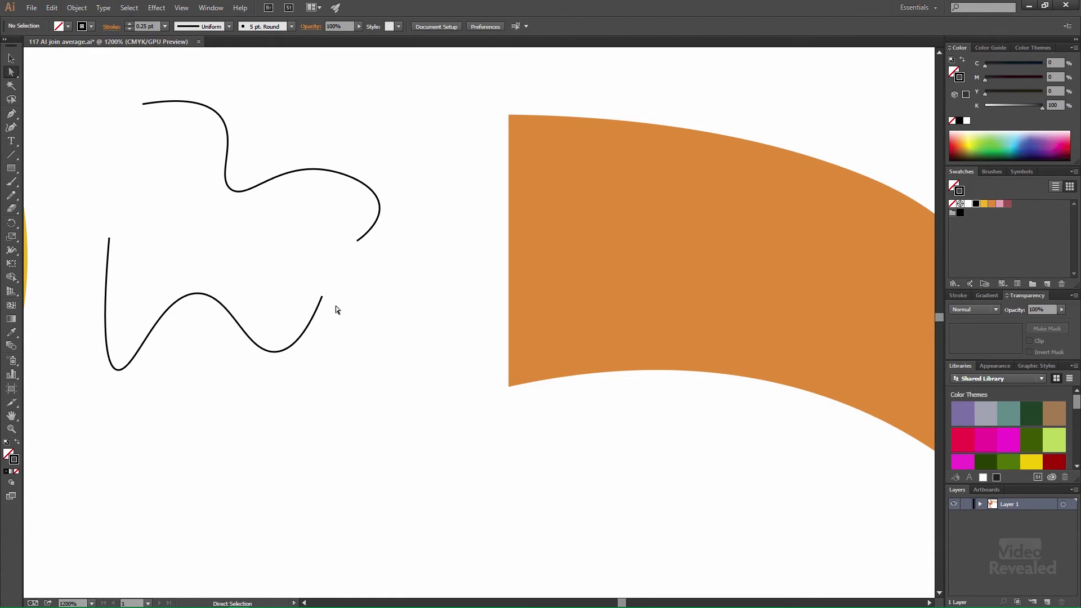
Select the right-end anchors of both wavy curves and open Object > Path > Average
{"action": "left_click_drag", "start_coordinate": [359, 241], "coordinate": [352, 245]}
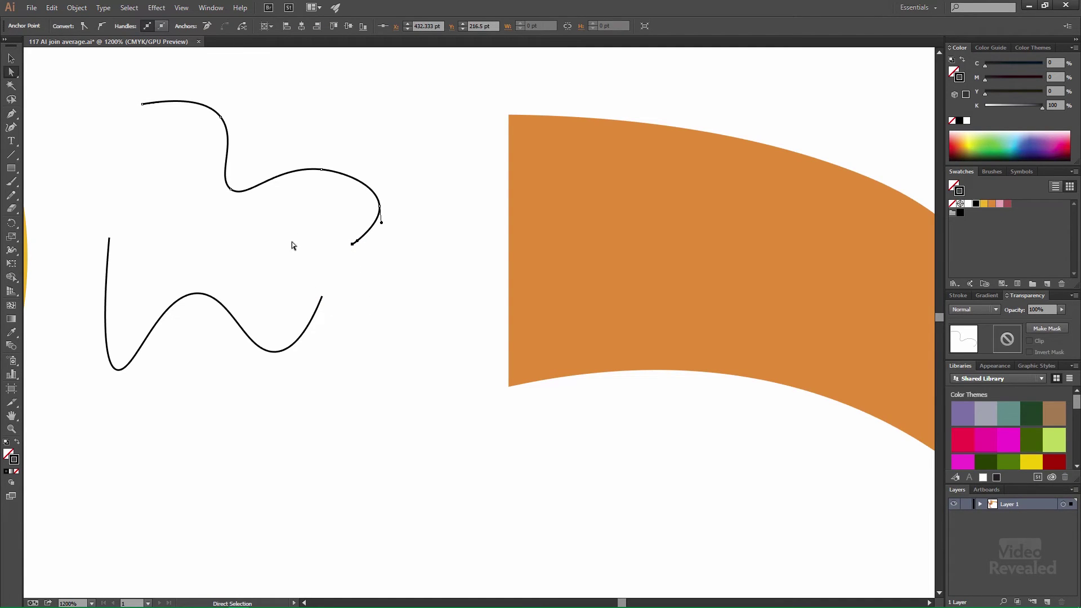
{"action": "left_click_drag", "start_coordinate": [277, 215], "coordinate": [362, 304]}
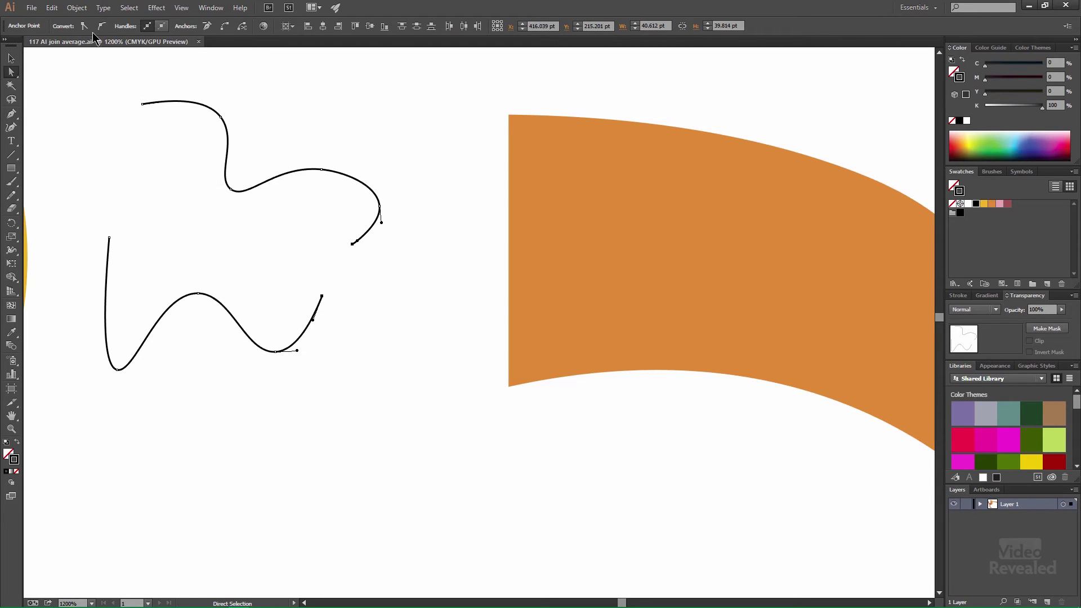
{"action": "left_click", "coordinate": [77, 7]}
{"action": "mouse_move", "coordinate": [145, 236]}
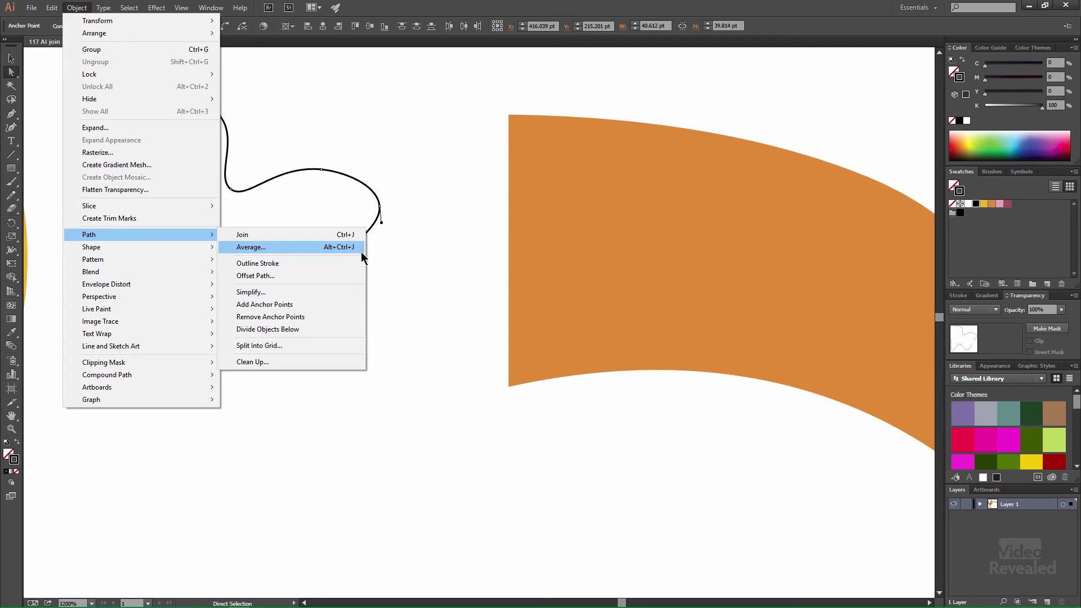
{"action": "left_click", "coordinate": [329, 248]}
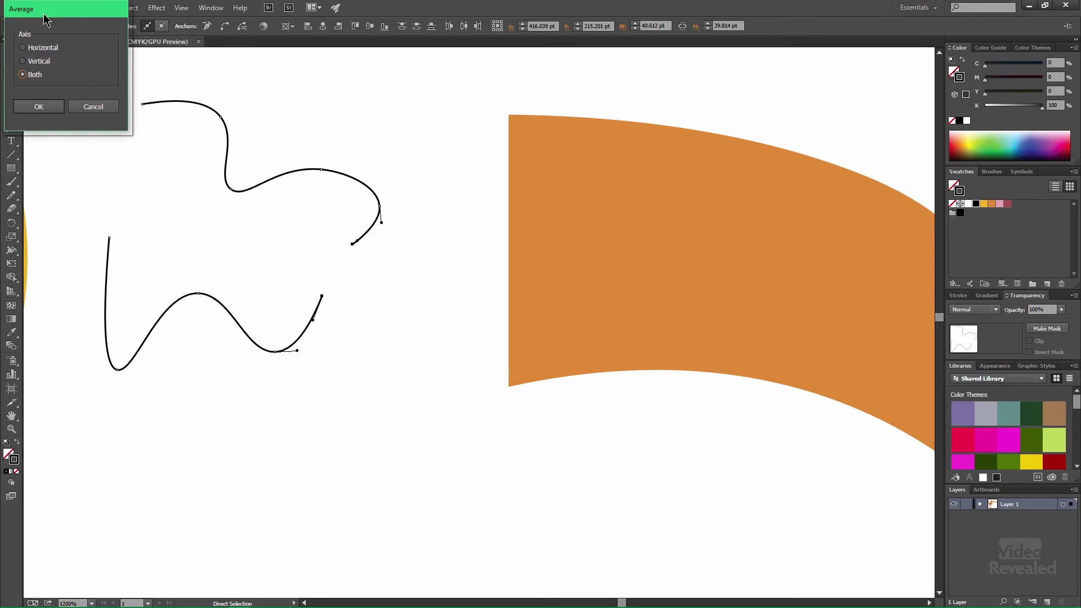
Average the two loose curve endpoints horizontally, then on Both axes so they share one point
{"action": "left_click_drag", "start_coordinate": [49, 15], "coordinate": [417, 253]}
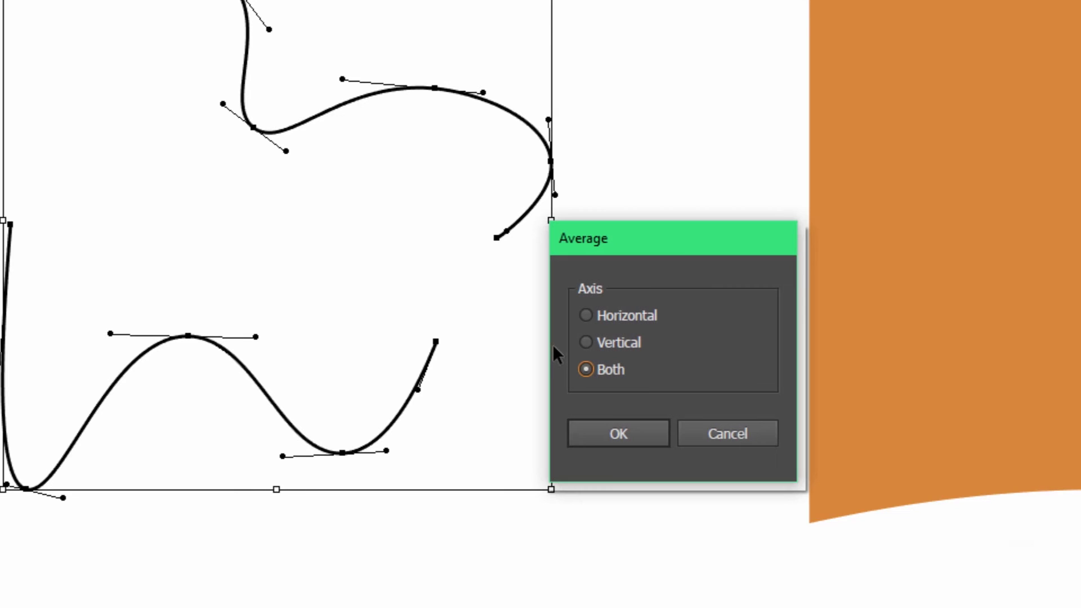
{"action": "left_click", "coordinate": [626, 315]}
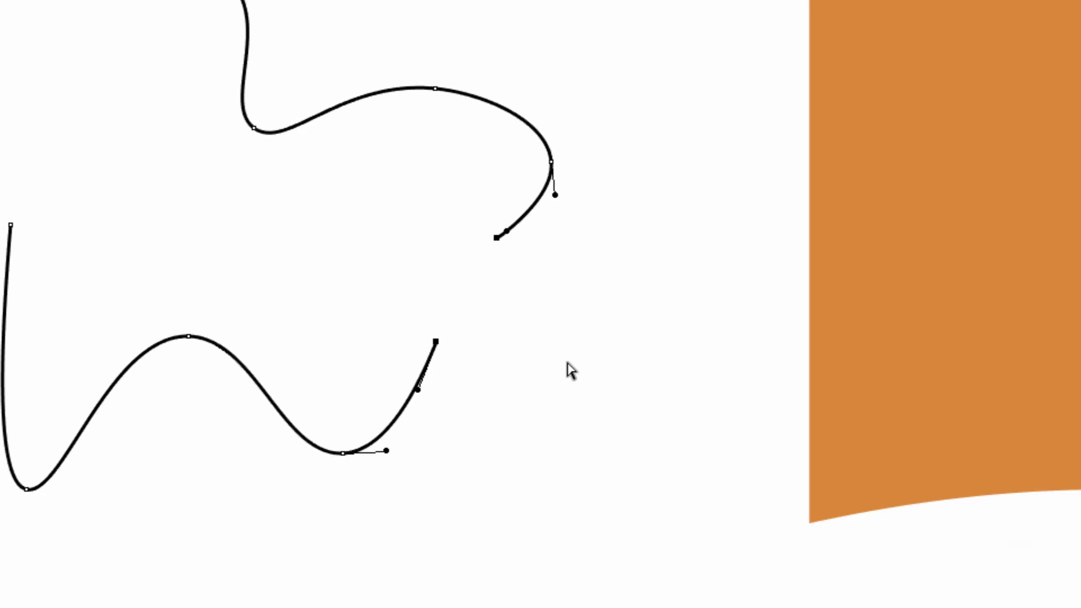
{"action": "key", "text": "ctrl+alt+j"}
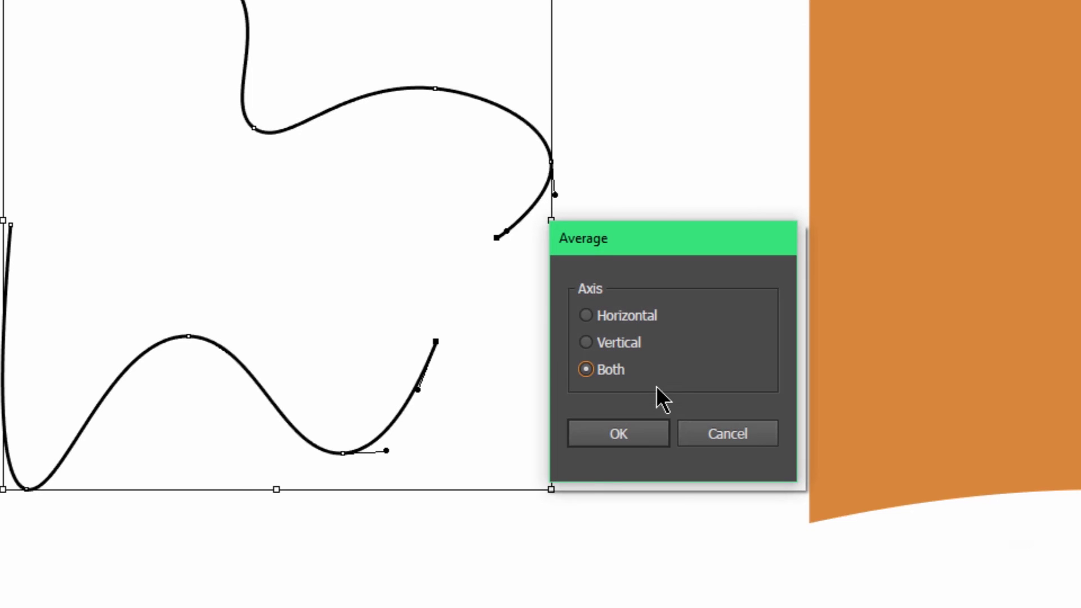
{"action": "left_click", "coordinate": [640, 316]}
{"action": "left_click", "coordinate": [642, 434]}
{"action": "left_click", "coordinate": [639, 434]}
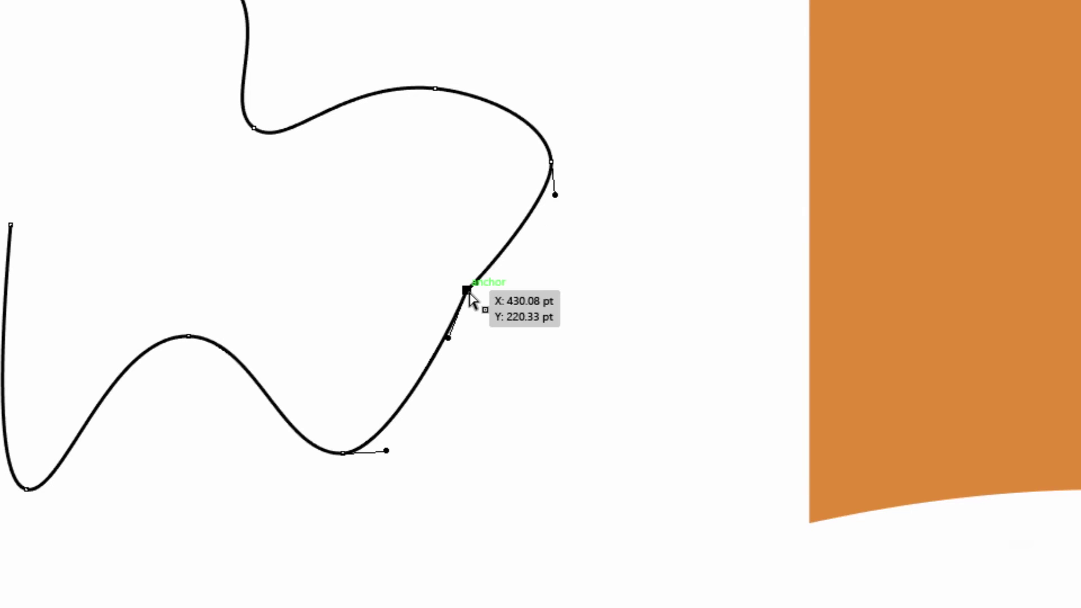